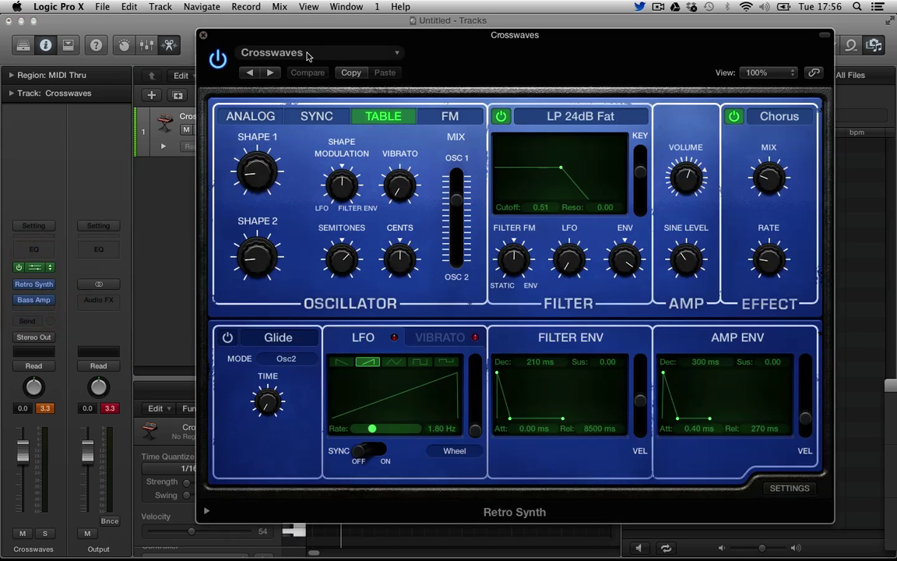
Step: Load the Synth Bass > Eighties Bass patch in Retro Synth and remove the Chord Trigger MIDI effect
left_click(307, 53)
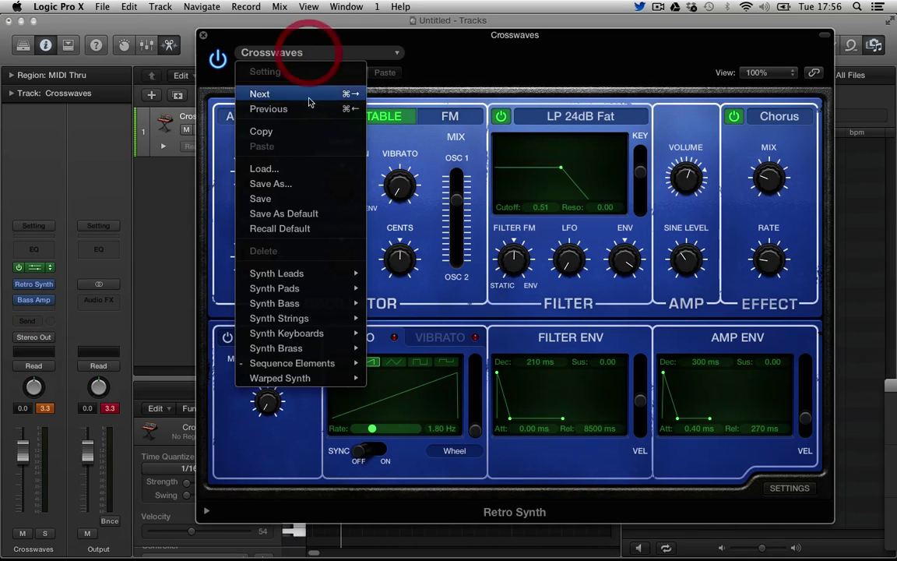
mouse_move(324, 304)
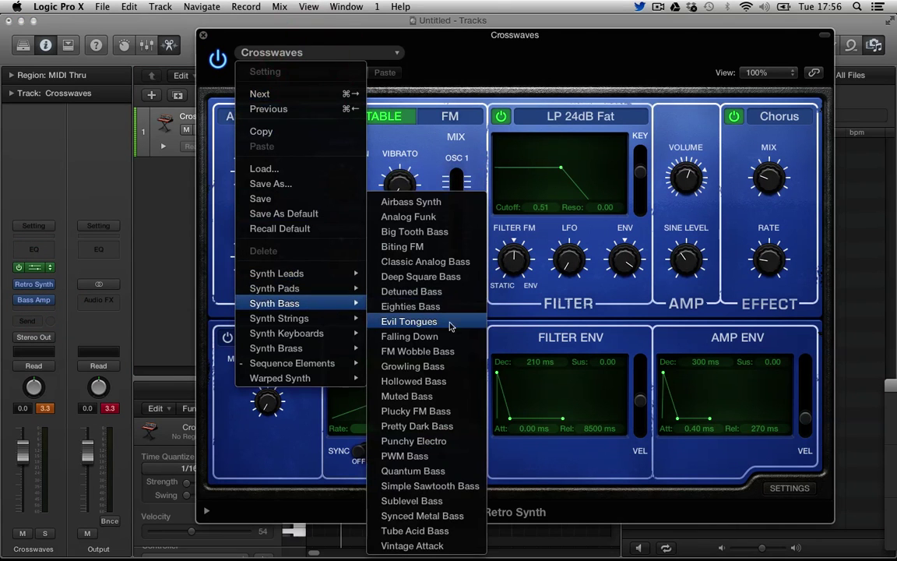
left_click(450, 311)
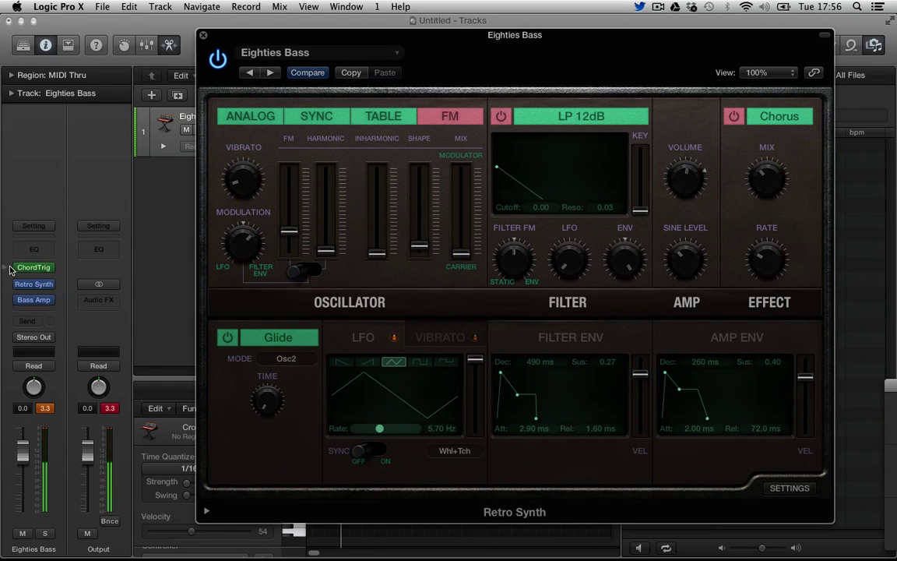
left_click(40, 267)
left_click(56, 271)
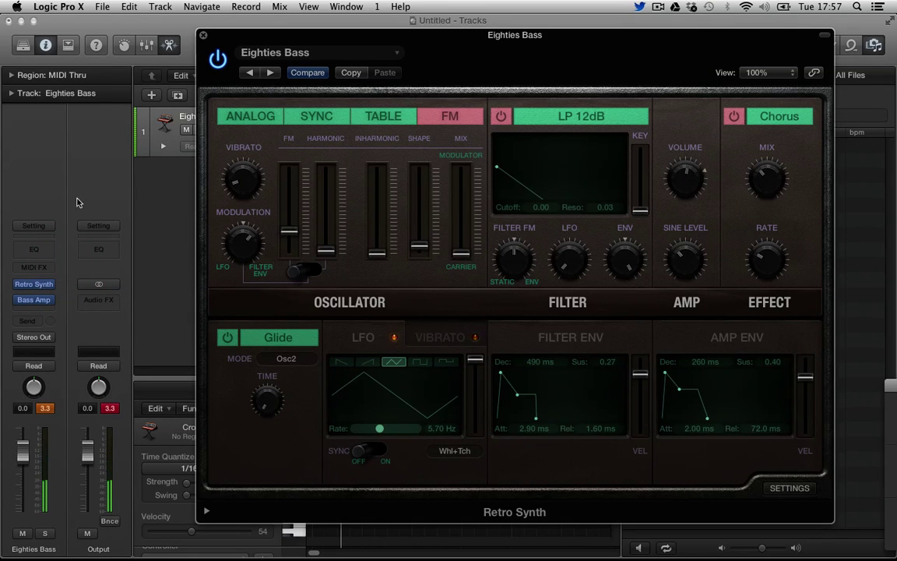
Step: Close Retro Synth, hide the Browser, and delete the Classic Electric Piano region
left_click(202, 37)
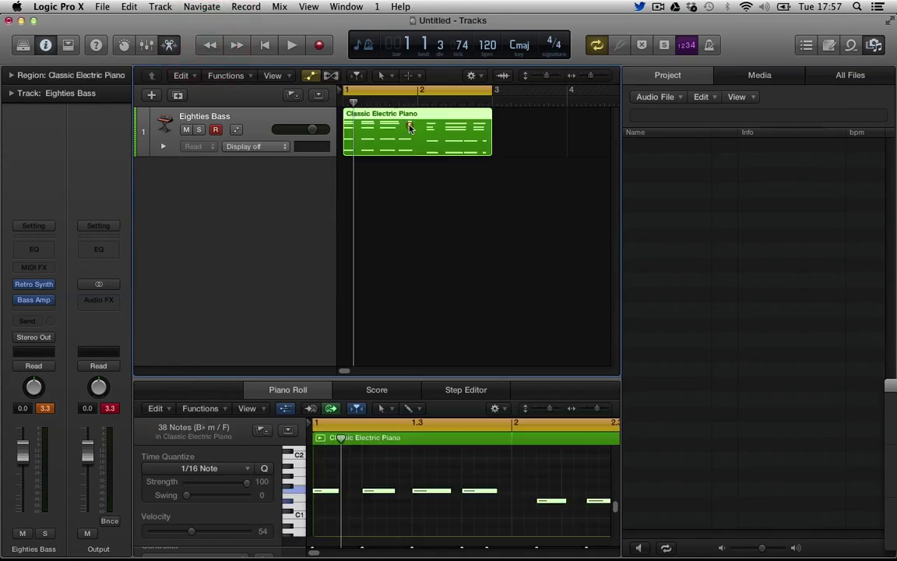
left_click(874, 44)
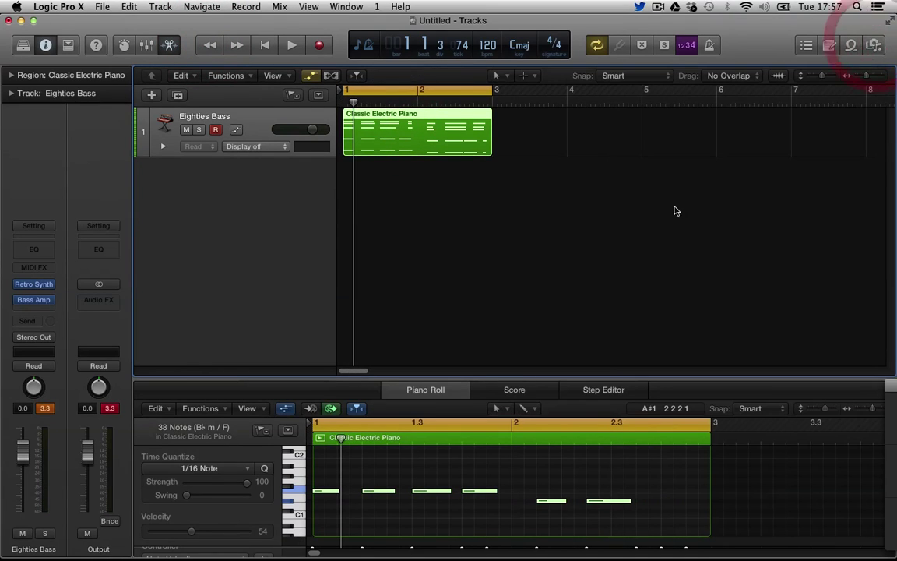
left_click(550, 151)
left_click(366, 152)
key("Delete")
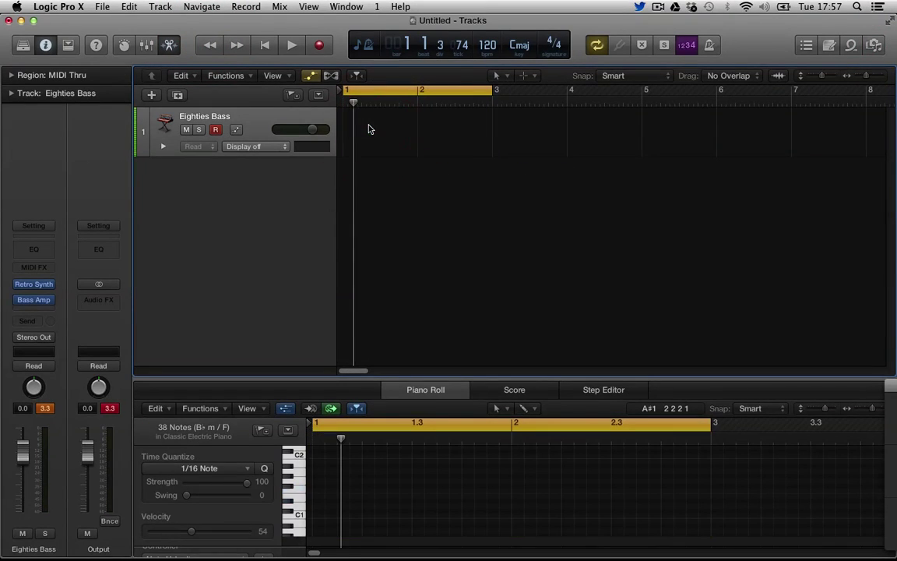
Step: Record a two-bar Eighties Bass part, quantize its 13 notes to 1/16, and play it back
key("r")
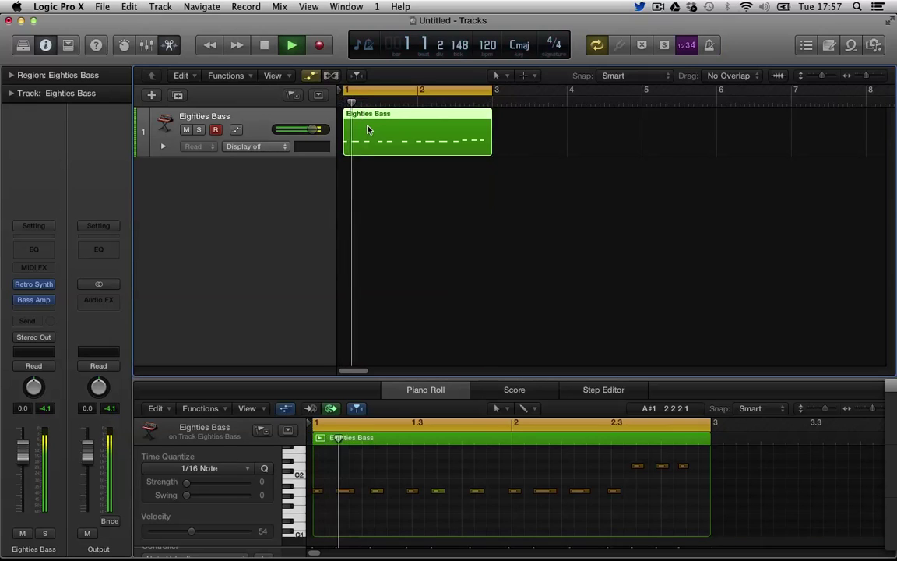
key("space")
left_click(264, 468)
left_click(356, 437)
left_click(264, 468)
key("space")
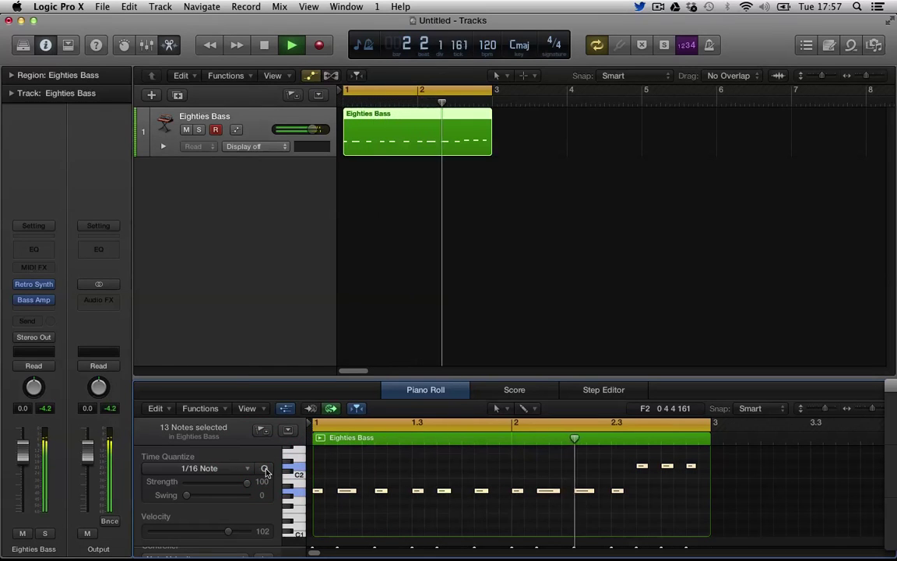
Step: Open Bass Amp Designer, move the cabinet mic right, and set it to Dynamic 421
left_click(32, 301)
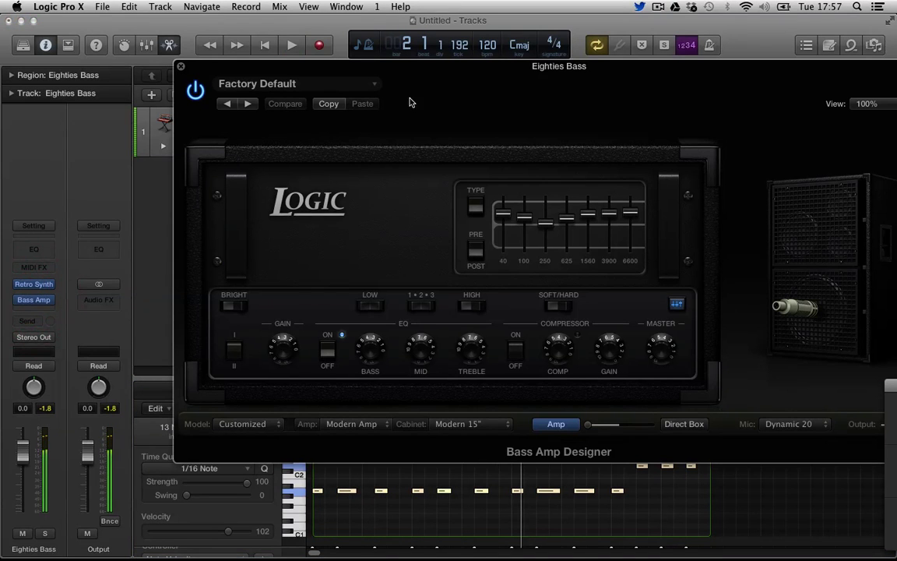
left_click_drag(432, 74, 335, 37)
left_click(710, 265)
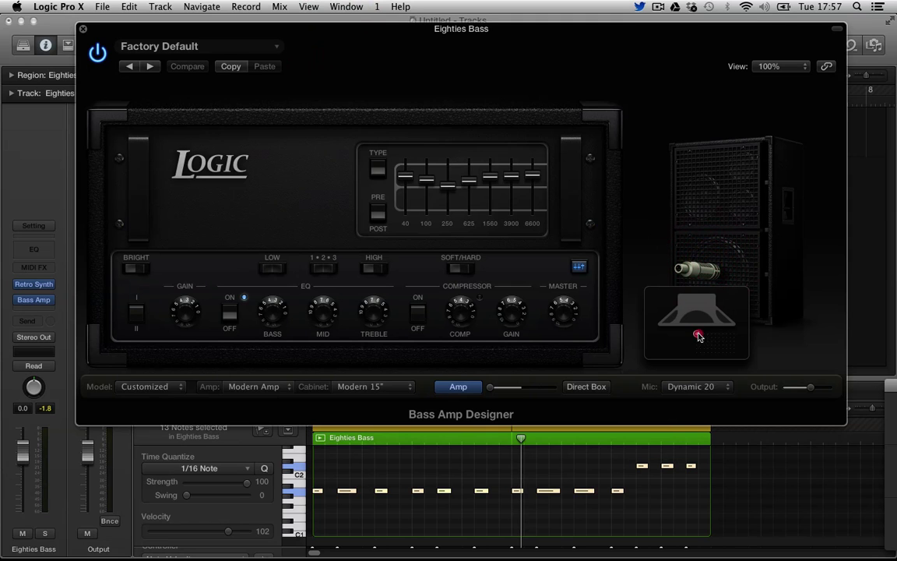
left_click_drag(696, 333, 721, 360)
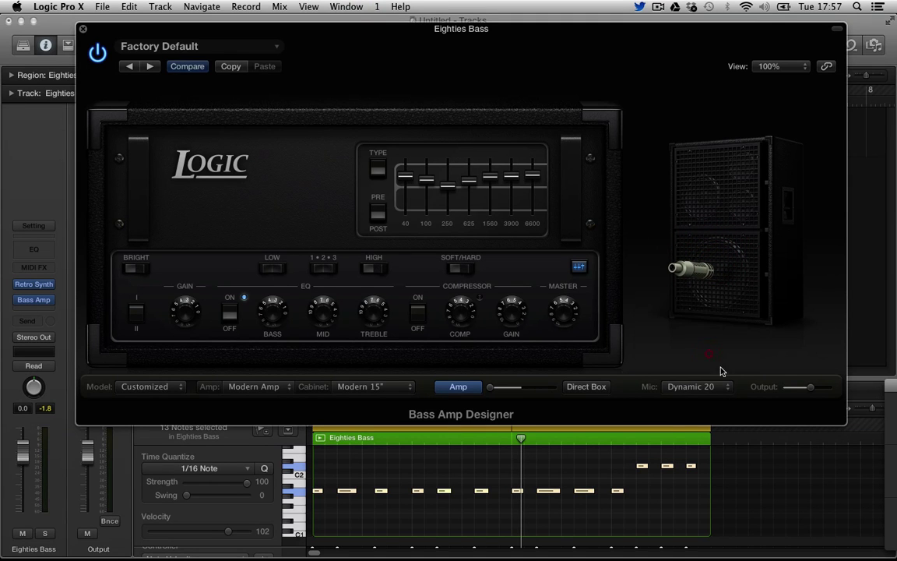
left_click(725, 386)
left_click(701, 374)
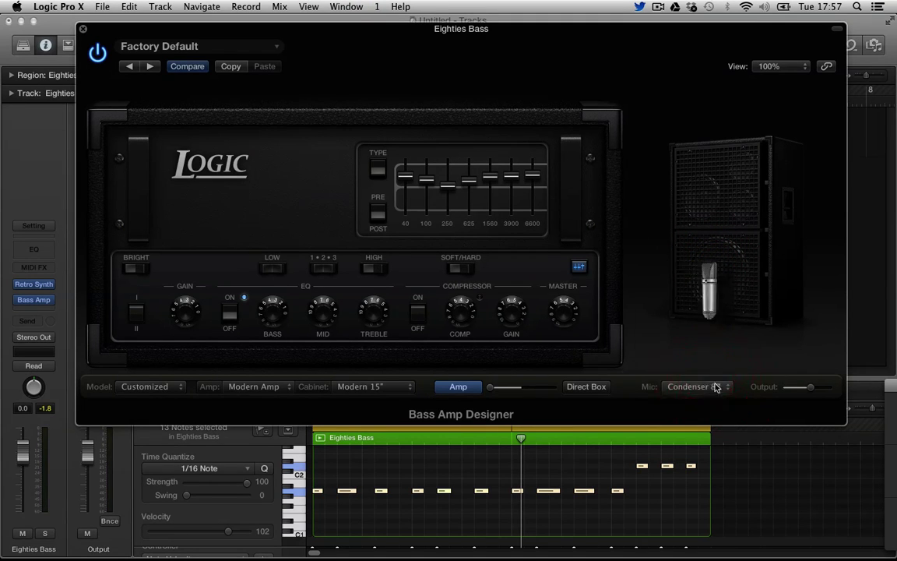
left_click(721, 387)
left_click(696, 418)
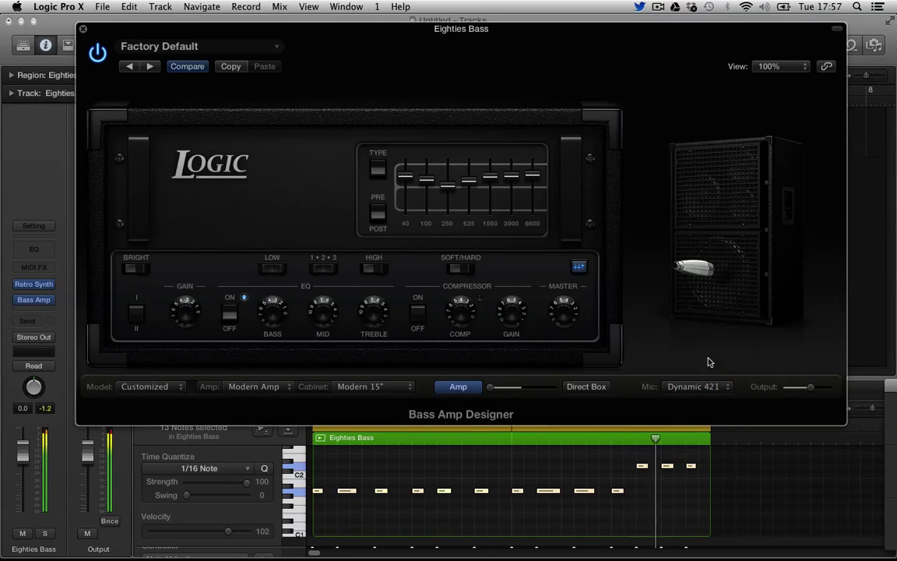
left_click(730, 331)
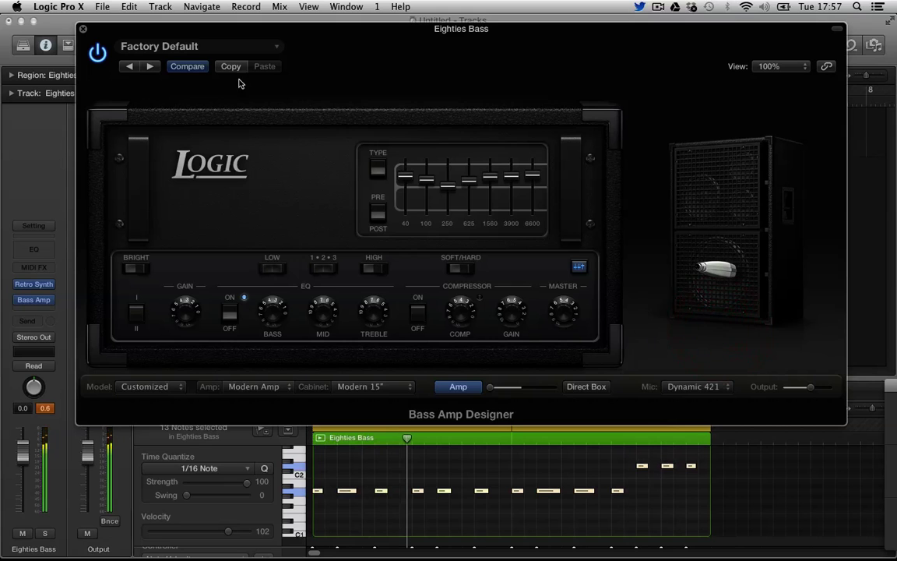
Step: Switch the amp head model from Classic Amp to Flip-Top Amp
left_click(241, 156)
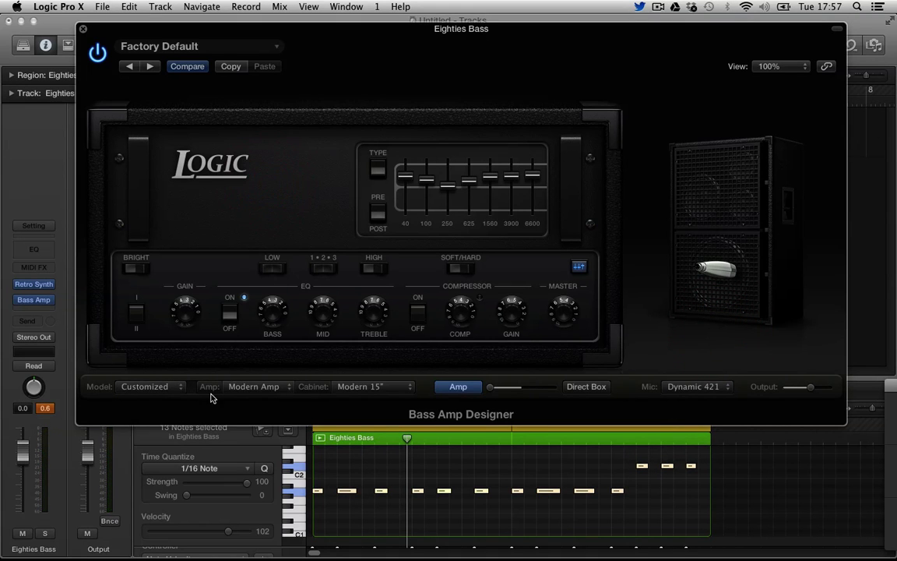
left_click(267, 390)
left_click(264, 403)
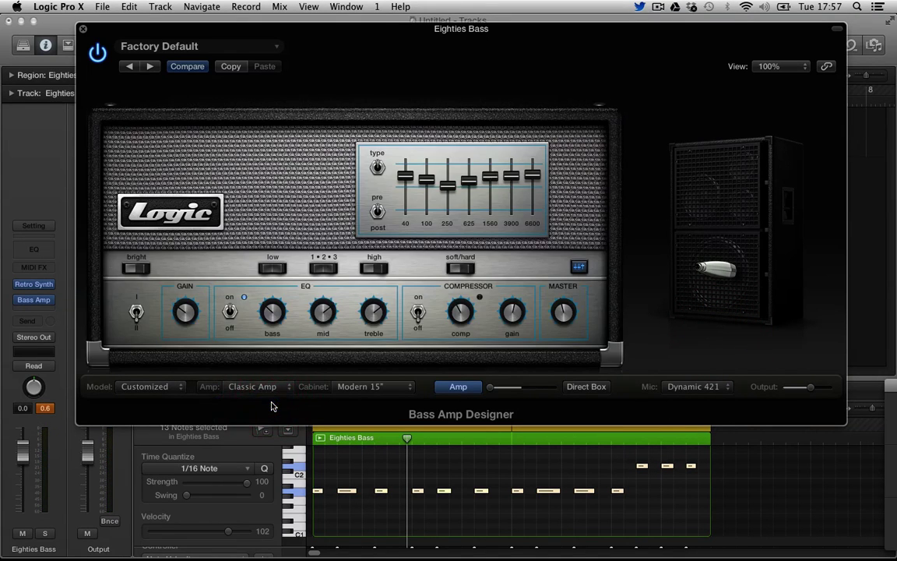
left_click(277, 389)
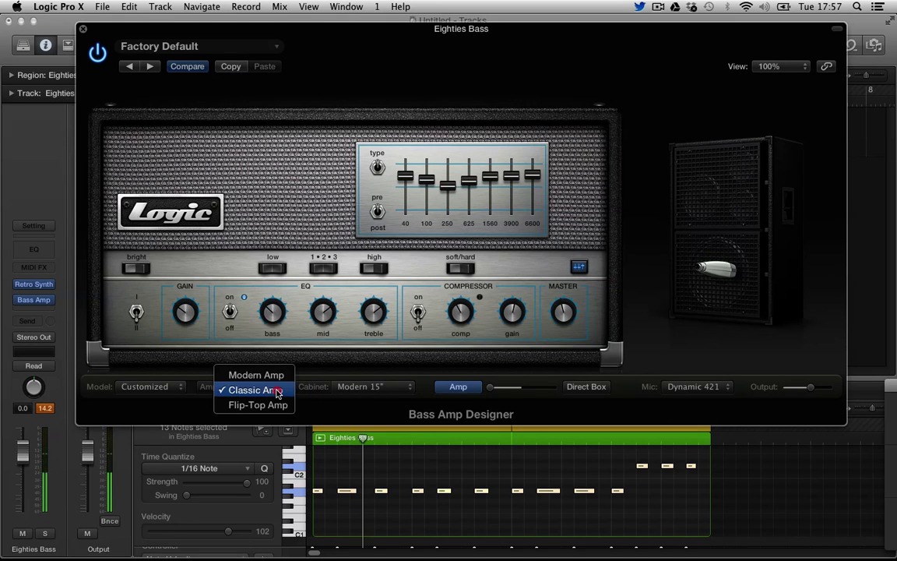
left_click(278, 406)
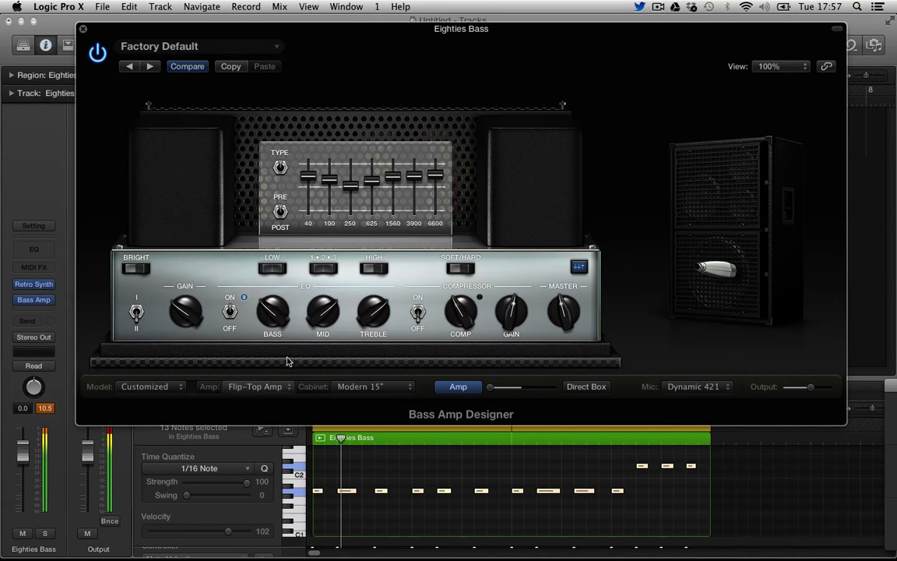
Step: Audition the Bright and Crunchy and Classic Comp presets, lowering the track volume to -4.0 dB
left_click(199, 49)
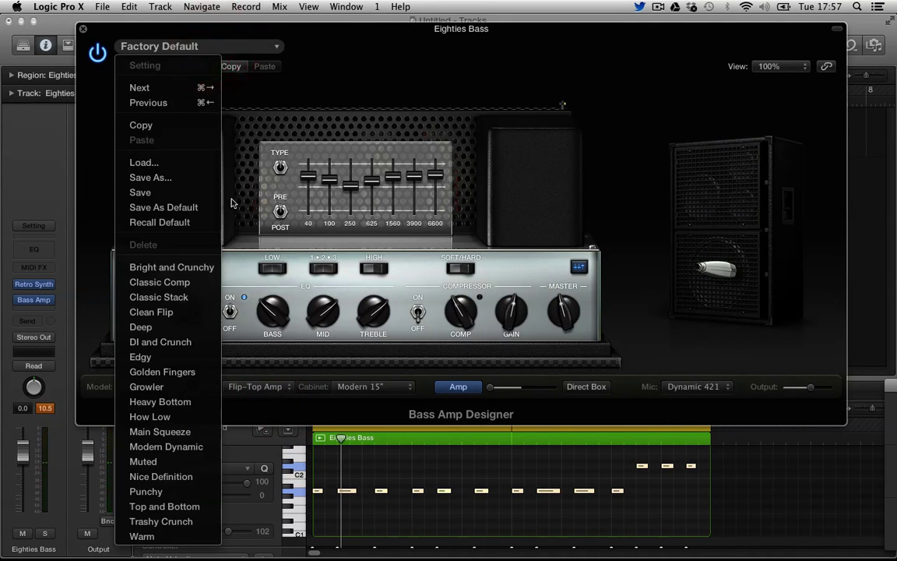
left_click(199, 267)
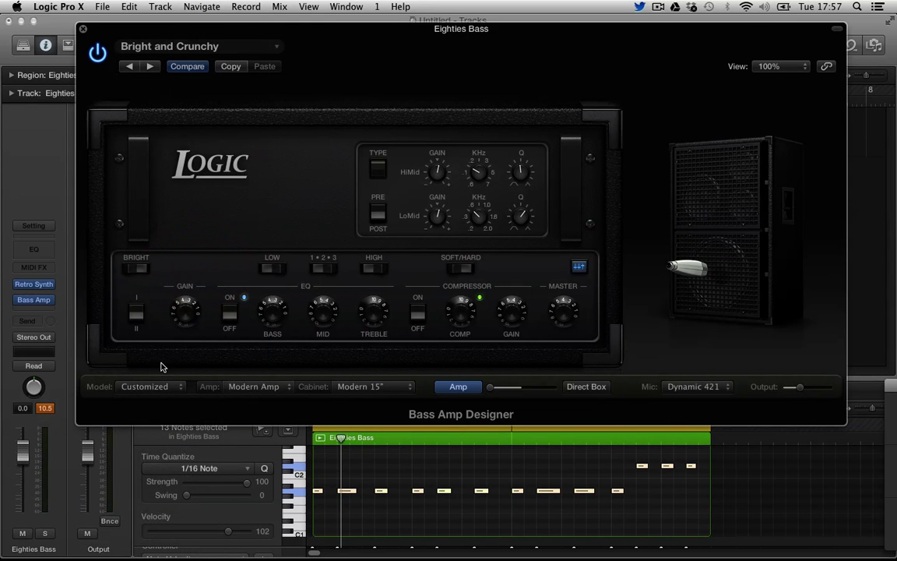
key("space")
left_click_drag(39, 456, 28, 470)
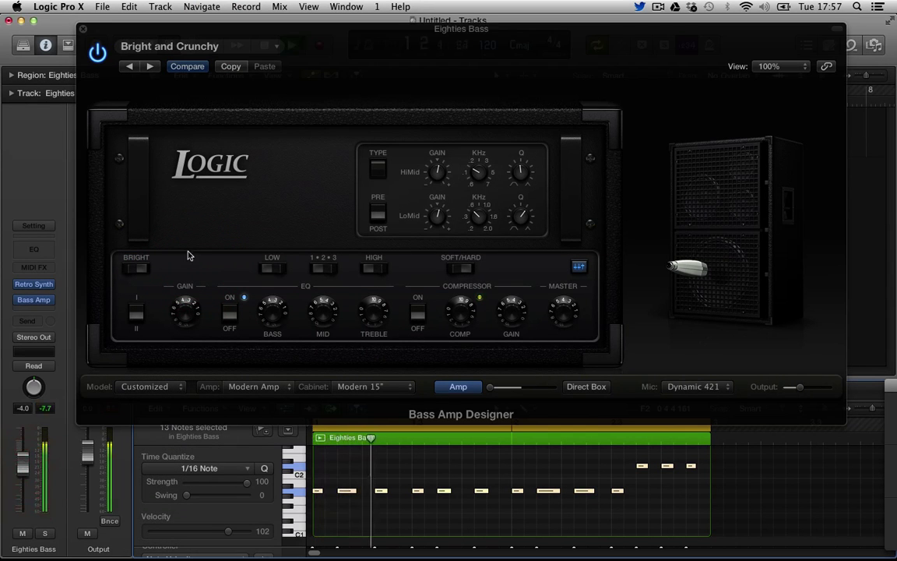
left_click(151, 66)
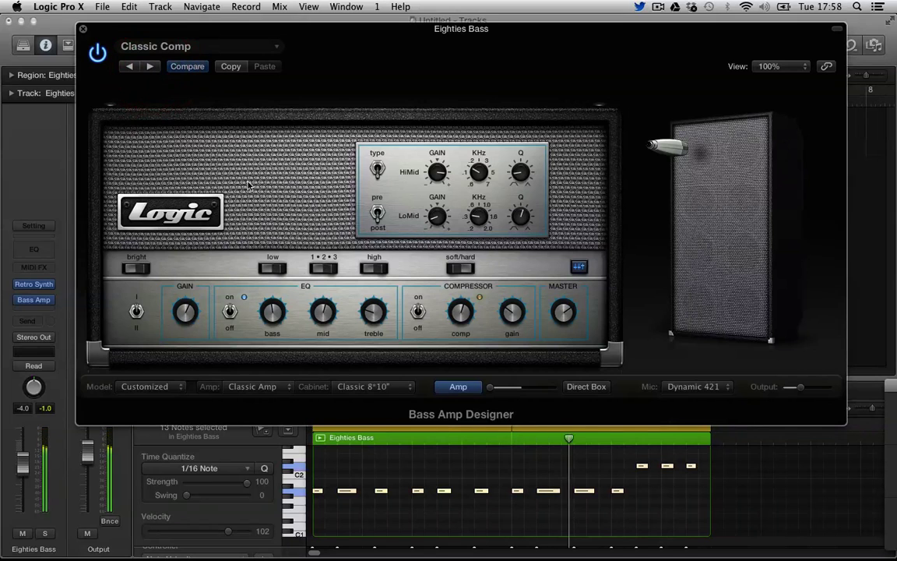
Step: Move the cabinet mic right and test the HiMid/LoMid EQ and low boost switches
mouse_move(701, 323)
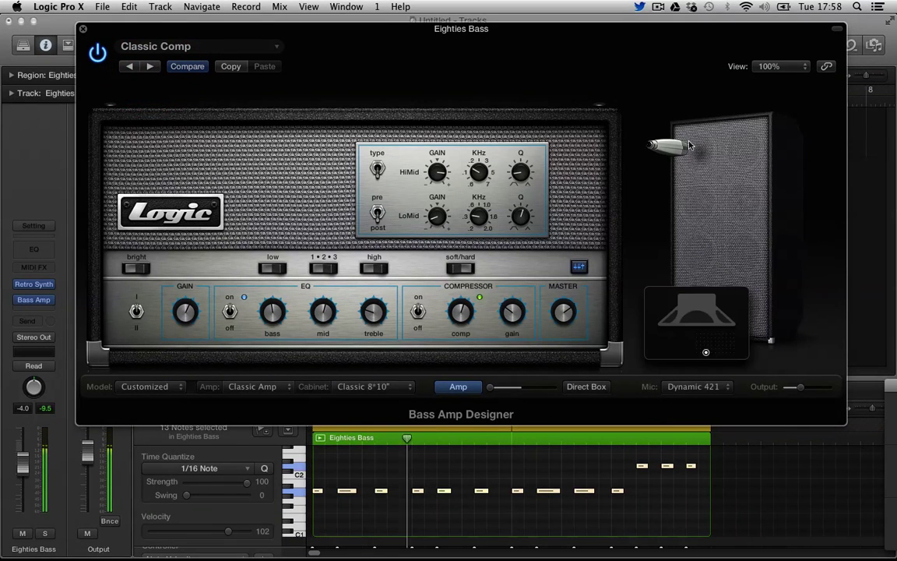
left_click_drag(705, 352, 726, 358)
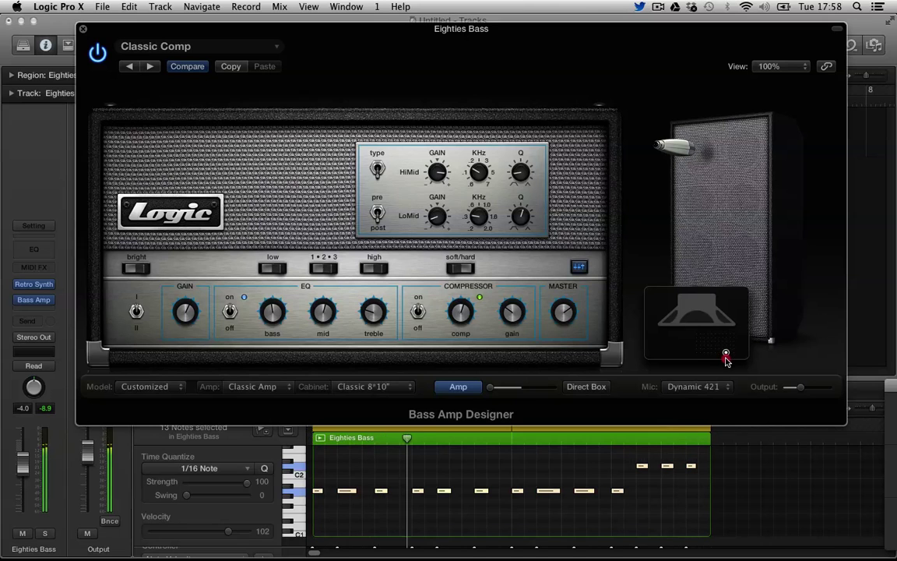
left_click(579, 267)
left_click(580, 268)
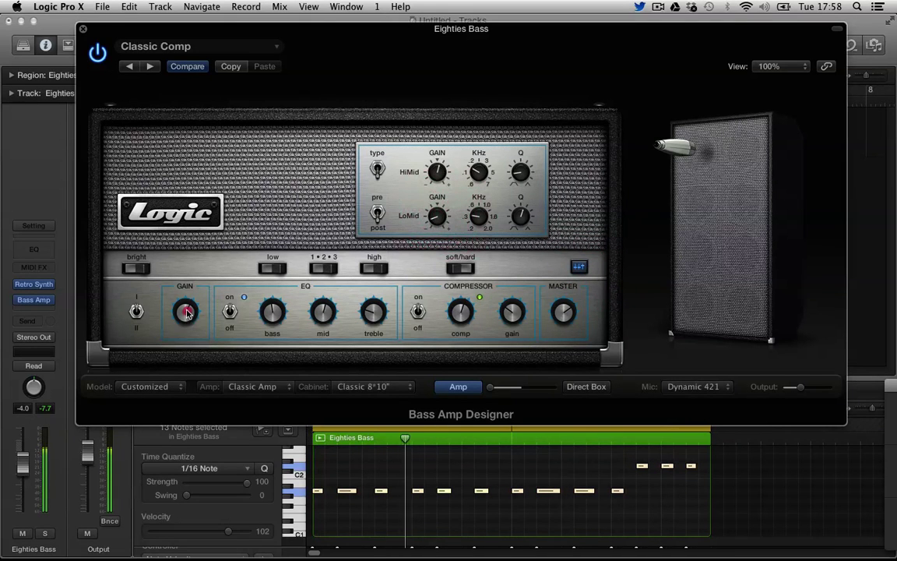
left_click(271, 272)
left_click(270, 268)
Step: Try toggling the amp EQ section, input channels, and bright setting
left_click(324, 314)
left_click(230, 311)
left_click(230, 312)
left_click(136, 312)
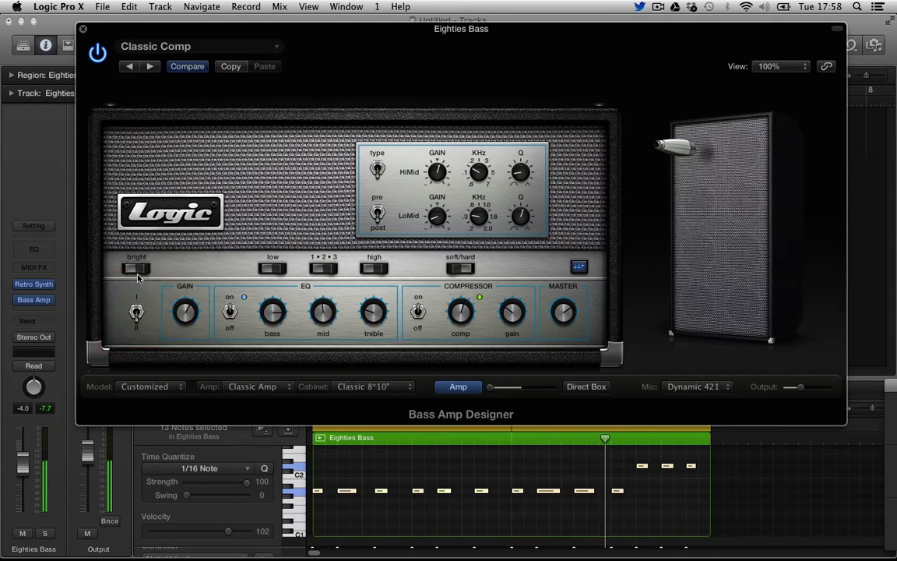
left_click(140, 269)
left_click(139, 269)
left_click(184, 172)
left_click(268, 214)
Step: Step through Classic Stack and Clean Flip, try Edgy, then settle on Golden Fingers
key("bracketright")
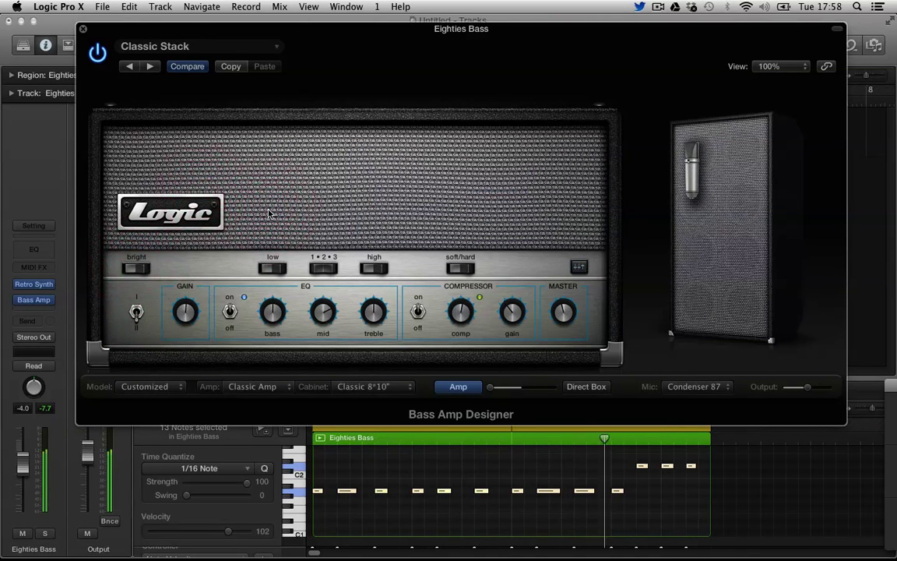
key("bracketright")
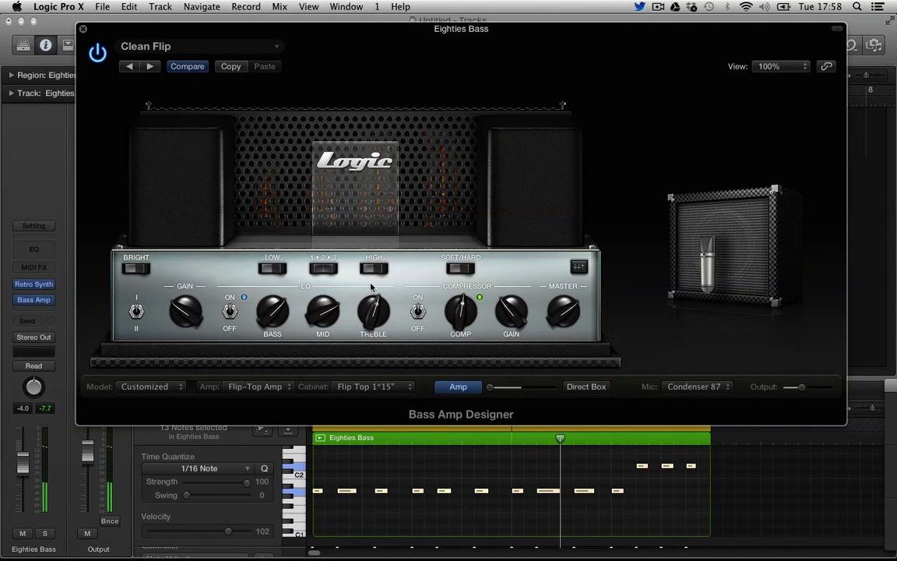
left_click(267, 314)
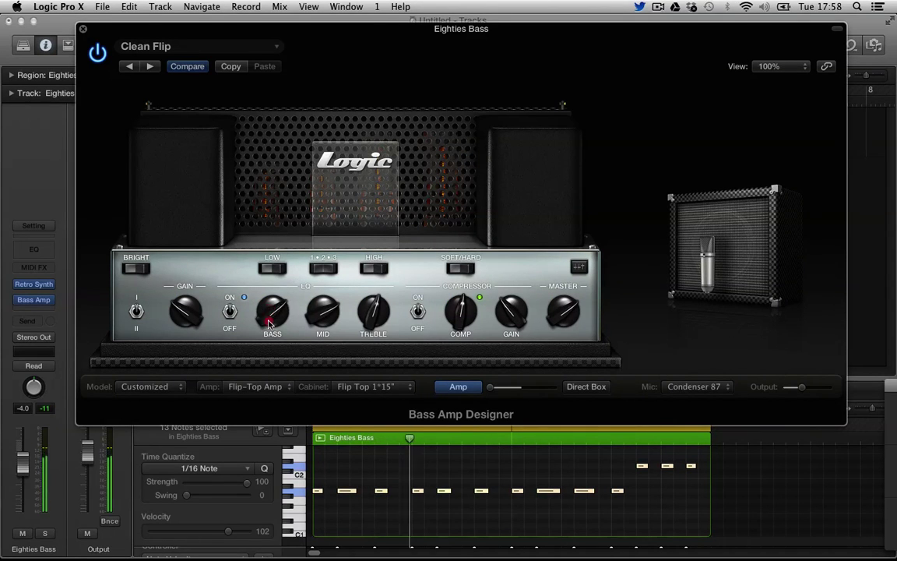
left_click(265, 49)
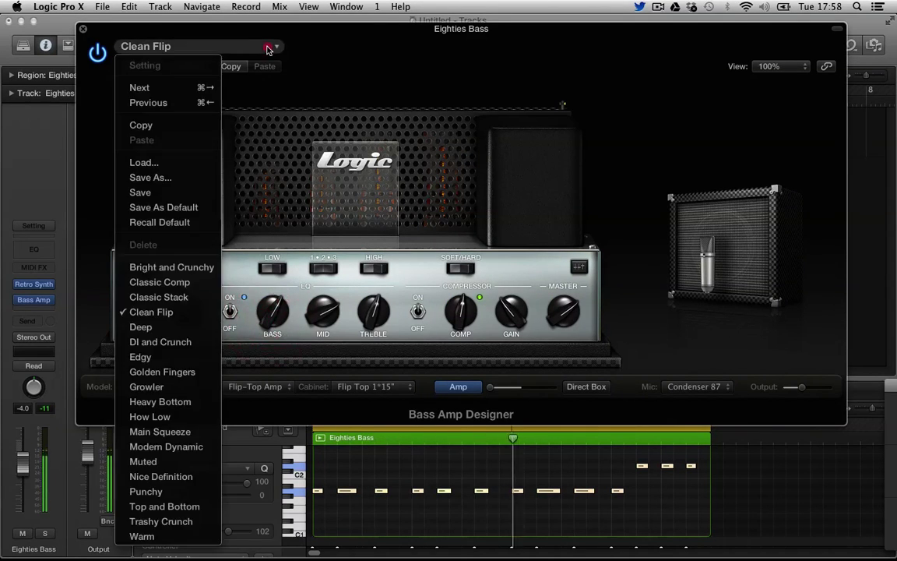
left_click(175, 361)
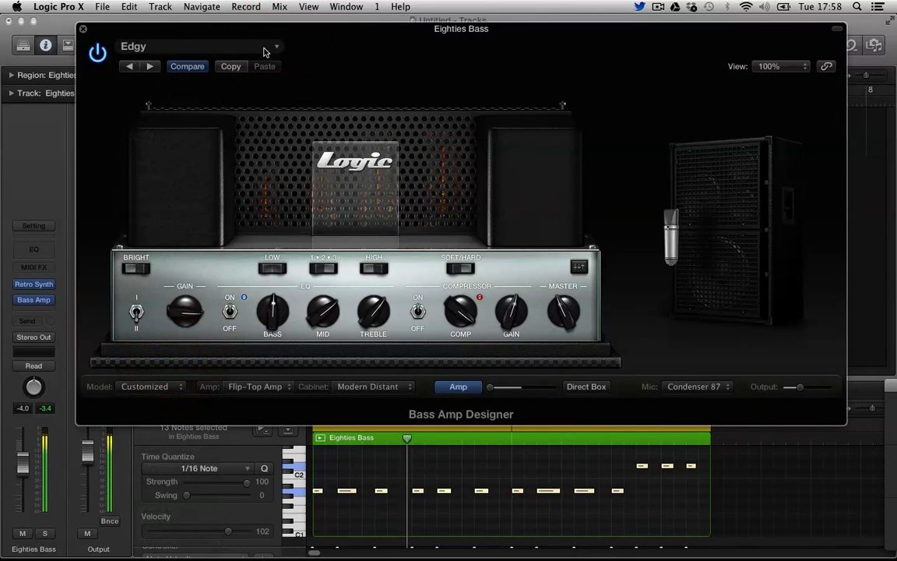
left_click(260, 46)
left_click(167, 371)
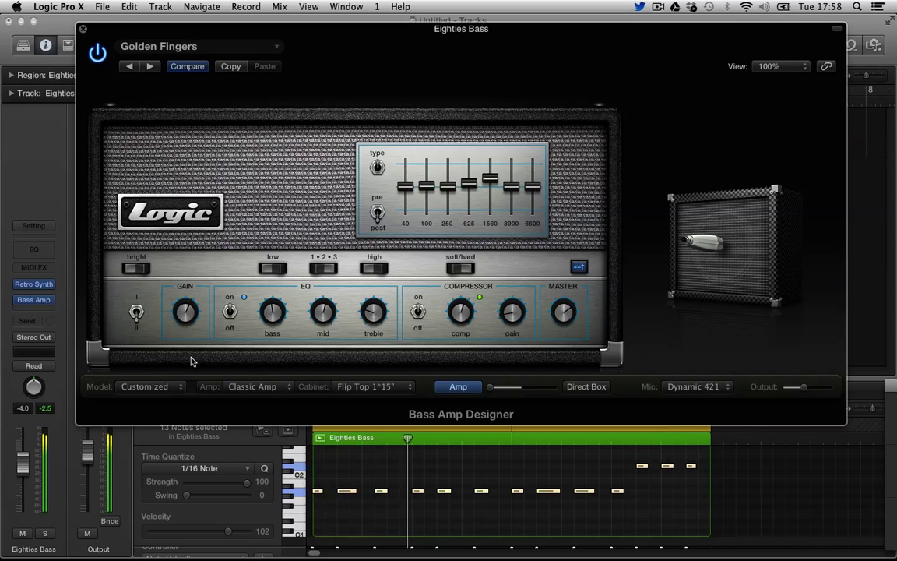
left_click(185, 315)
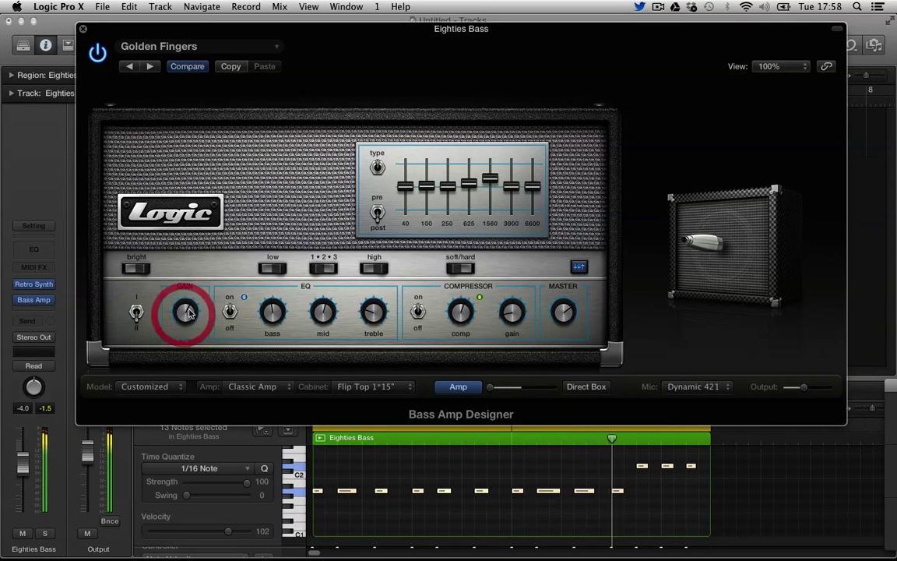
Step: Load the Synth Bass > Simple Sawtooth Bass patch in the track's Retro Synth
left_click(35, 285)
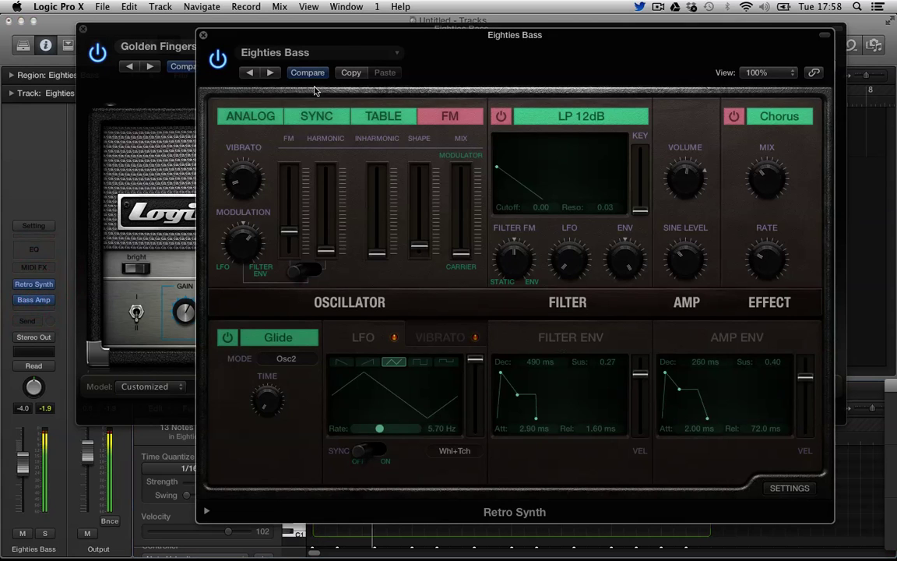
left_click(352, 52)
mouse_move(343, 303)
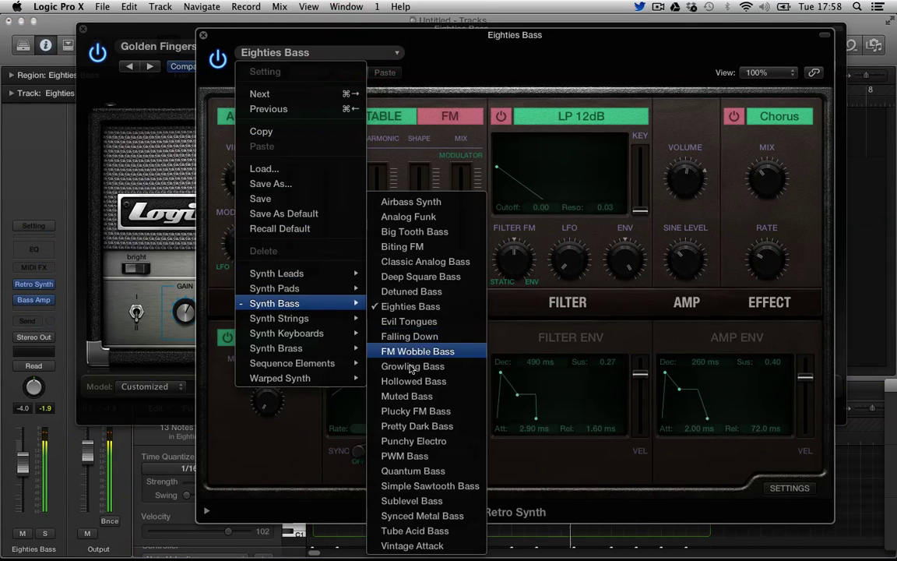
left_click(434, 487)
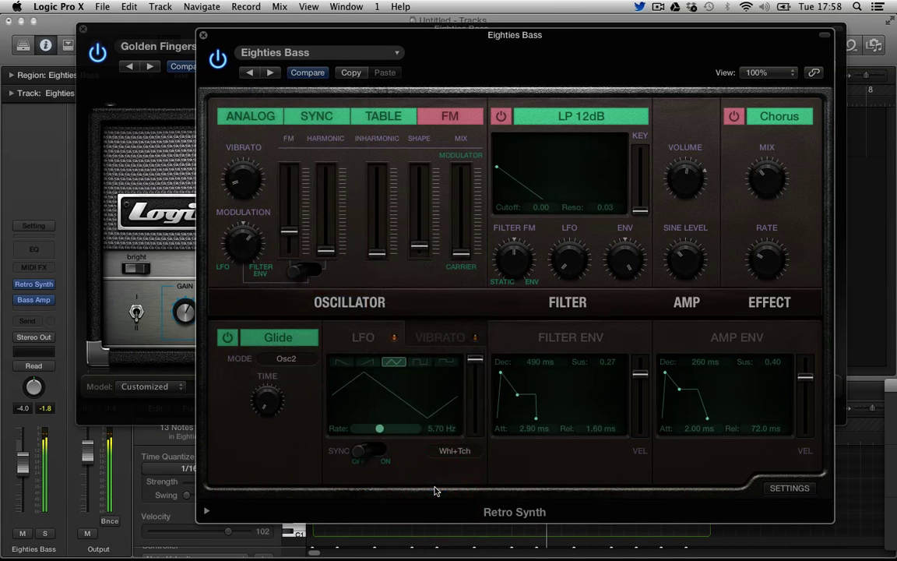
left_click(143, 177)
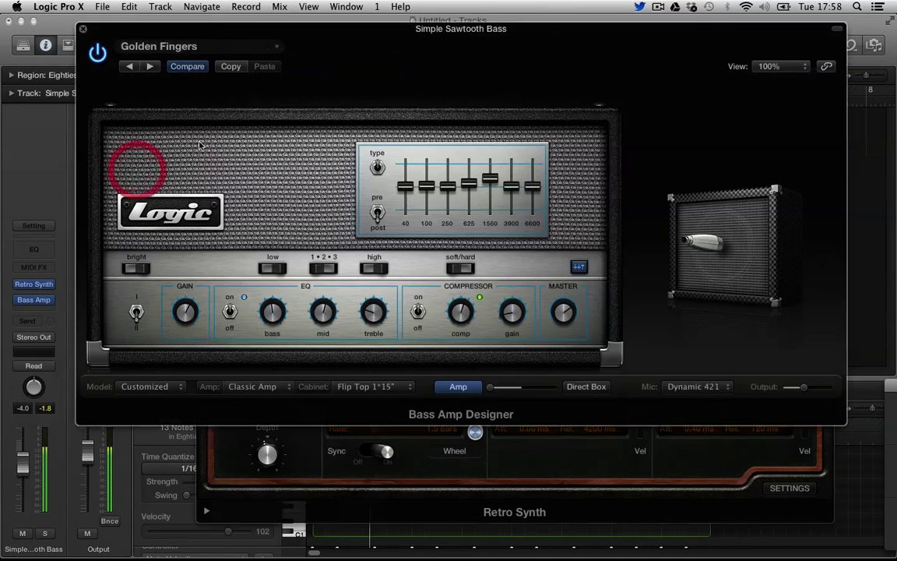
Step: Step the bass amp presets forward through Growler to Heavy Bottom
left_click(240, 85)
key("]")
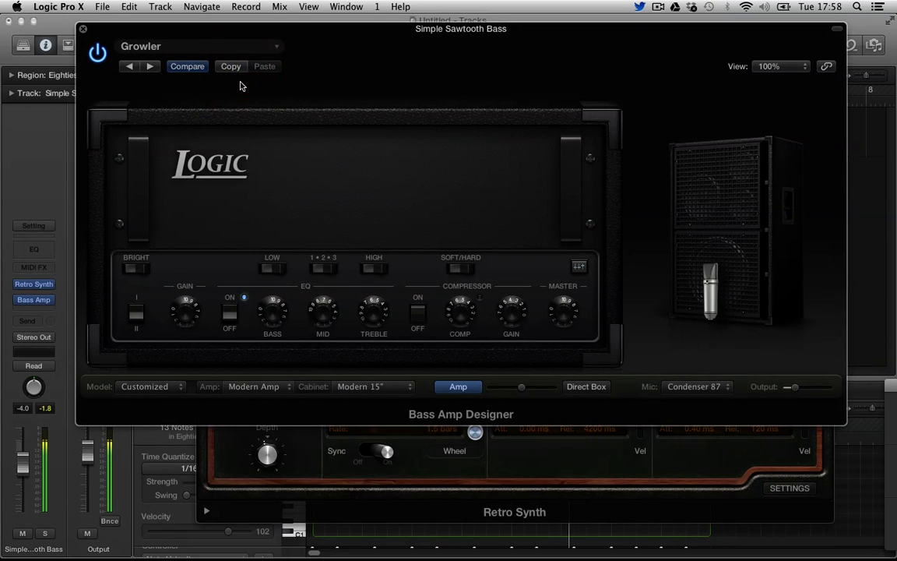
key("]")
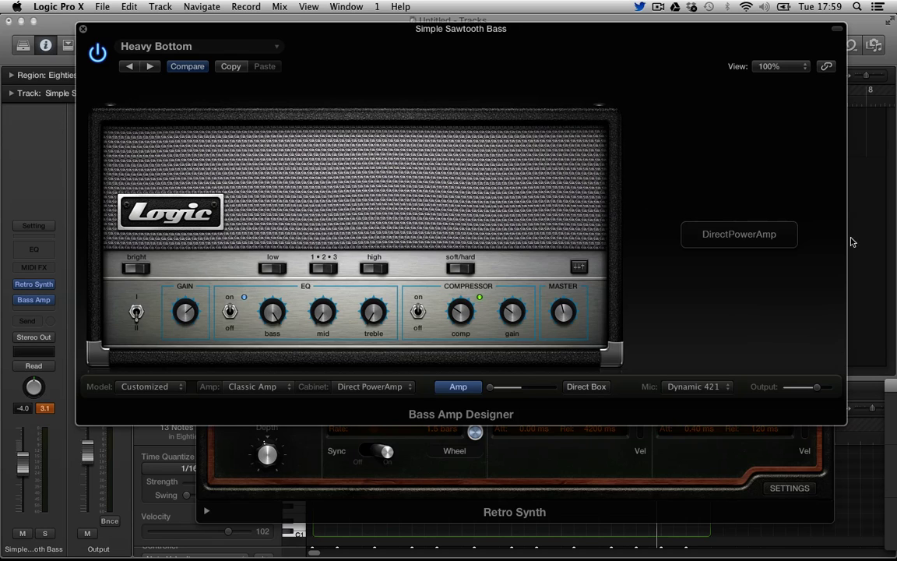
left_click(725, 232)
left_click(679, 220)
left_click(492, 388)
Step: Raise the Direct Box tone and shift the amp/DI blend slightly toward DI
left_click(569, 387)
left_click(469, 386)
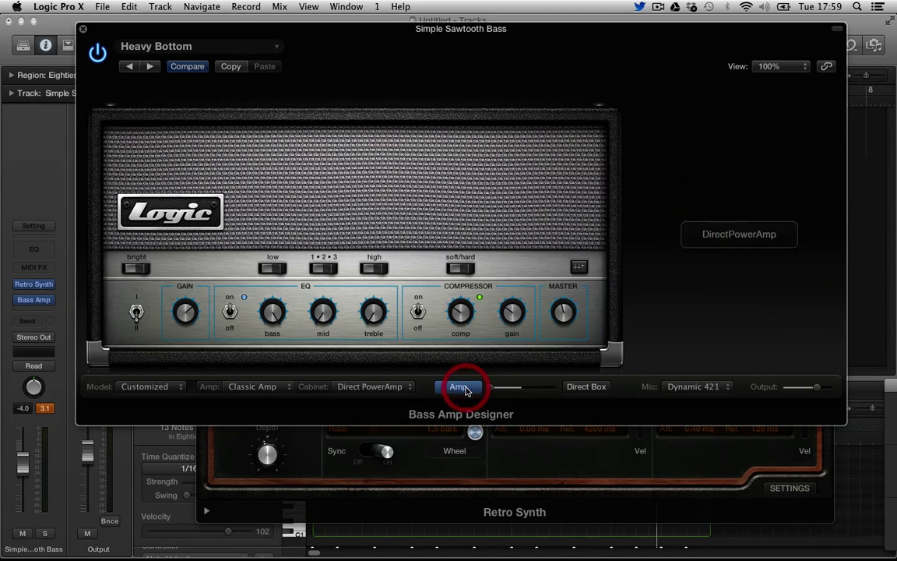
left_click(585, 387)
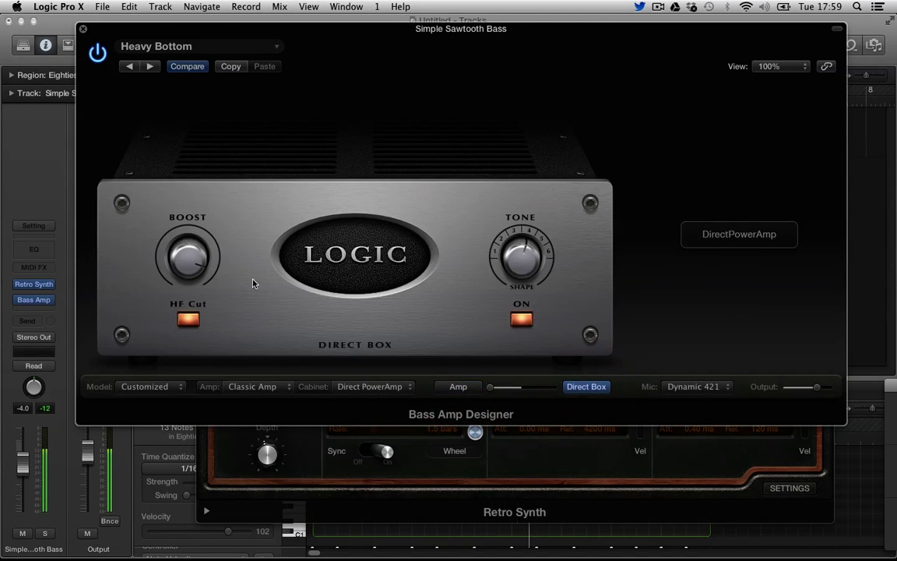
mouse_move(520, 257)
left_mouse_down()
mouse_move(509, 212)
mouse_move(542, 305)
mouse_move(537, 265)
left_mouse_up()
mouse_move(491, 387)
left_mouse_down()
mouse_move(512, 390)
mouse_move(496, 390)
left_mouse_up()
Step: Change the cabinet to Modern Cabinet 6" and move the mic off-centre
left_click(410, 386)
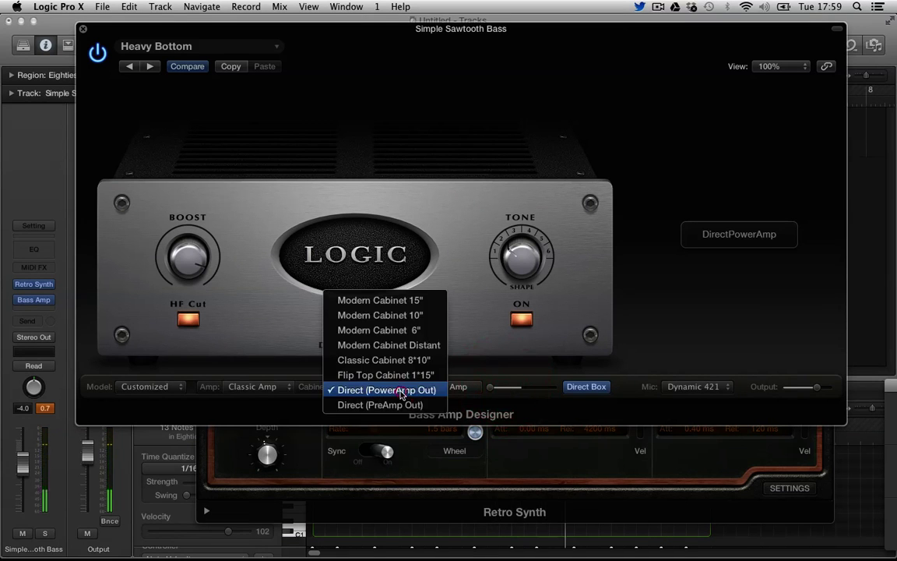
left_click(397, 334)
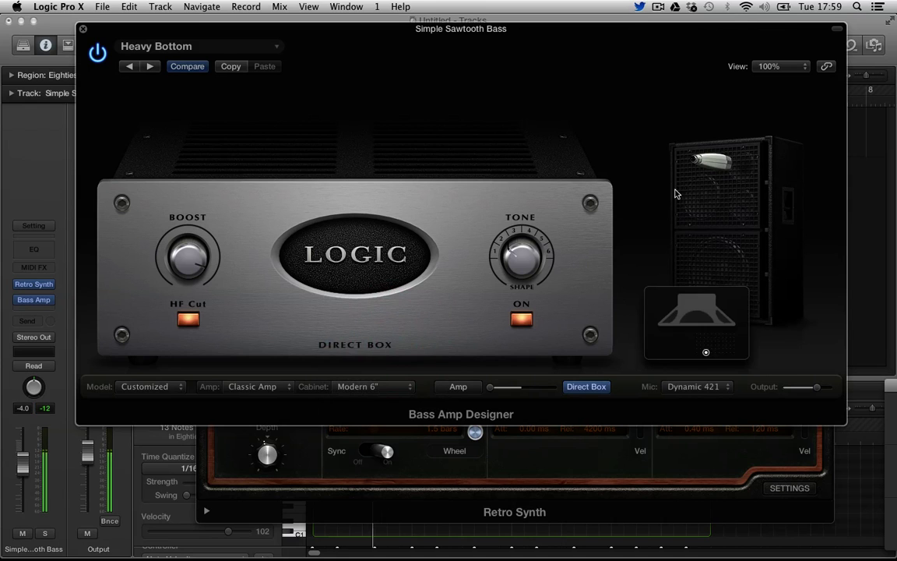
mouse_move(705, 352)
left_mouse_down()
mouse_move(705, 344)
mouse_move(725, 352)
left_mouse_up()
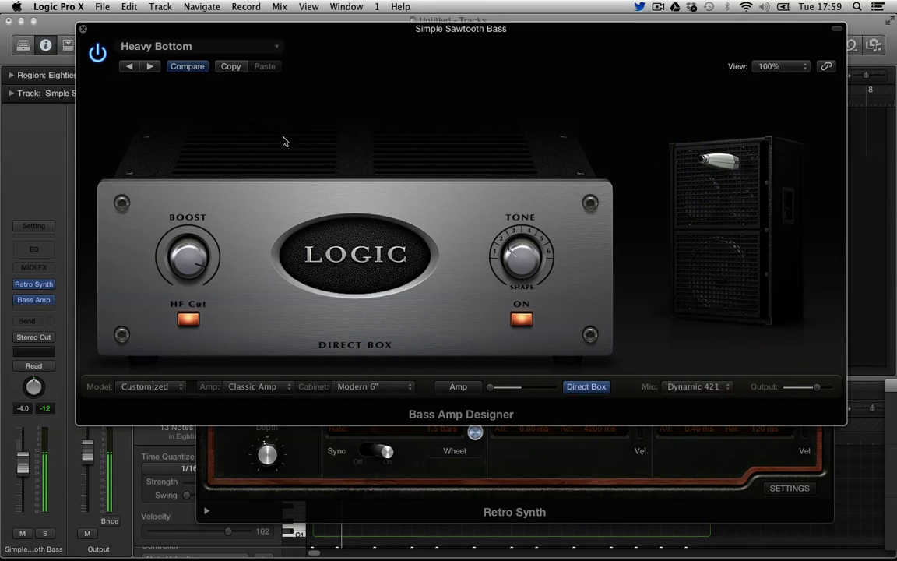
Step: Choose Modern Dynamic from the Bass Amp Designer presets
left_click(250, 46)
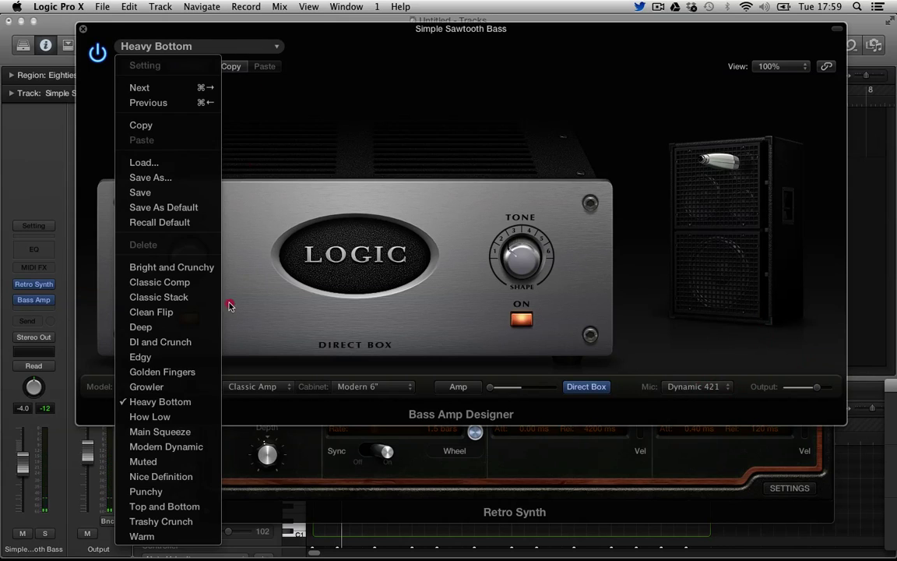
left_click(178, 448)
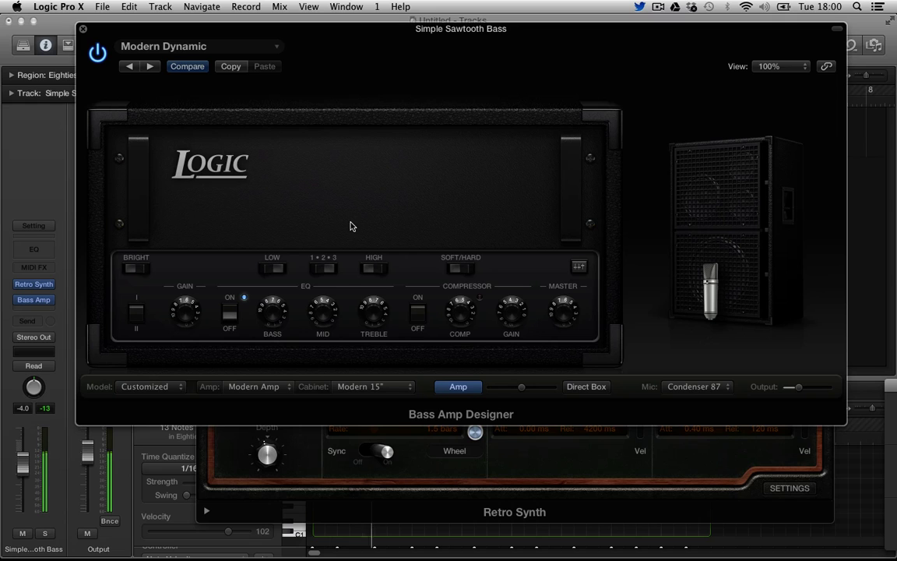
Step: Load the Trashy Crunch preset and set its mic to Dynamic 421
left_click(249, 45)
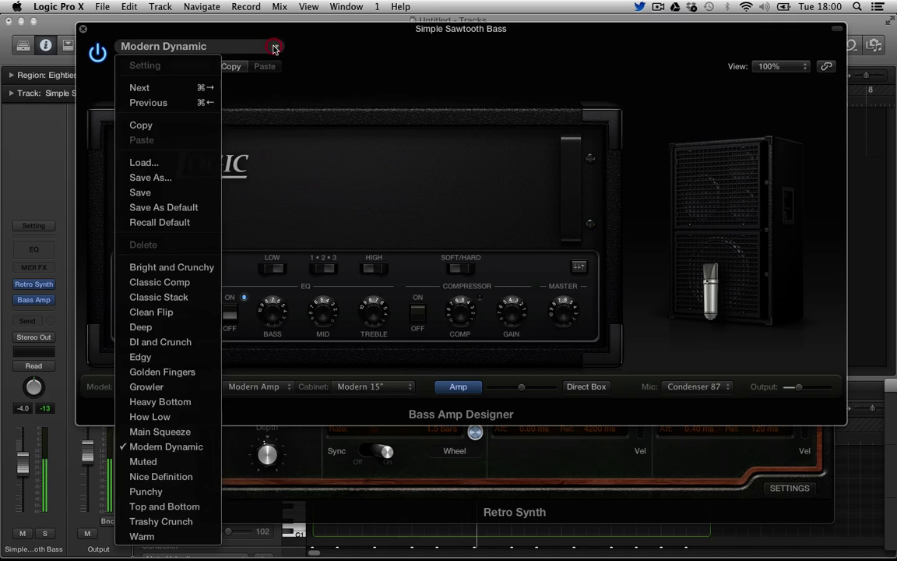
left_click(147, 521)
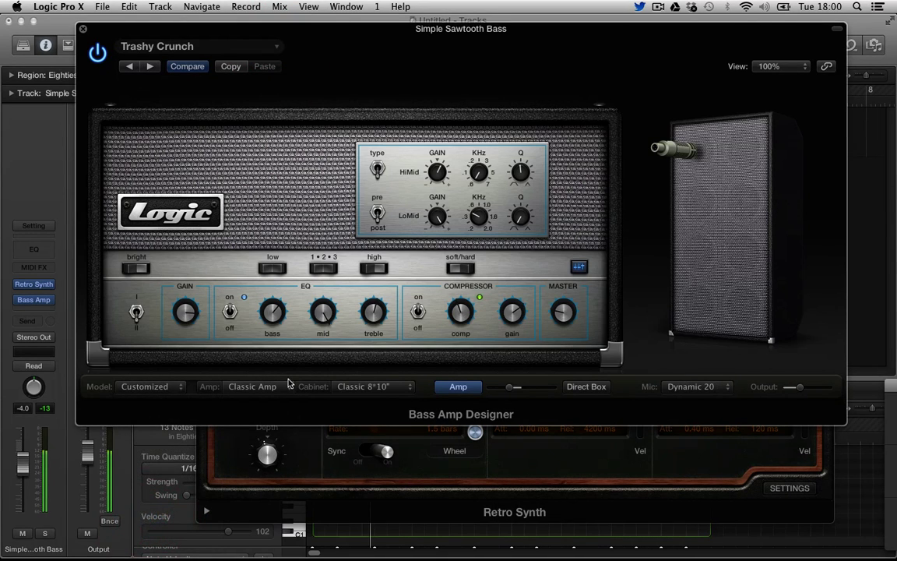
mouse_move(682, 228)
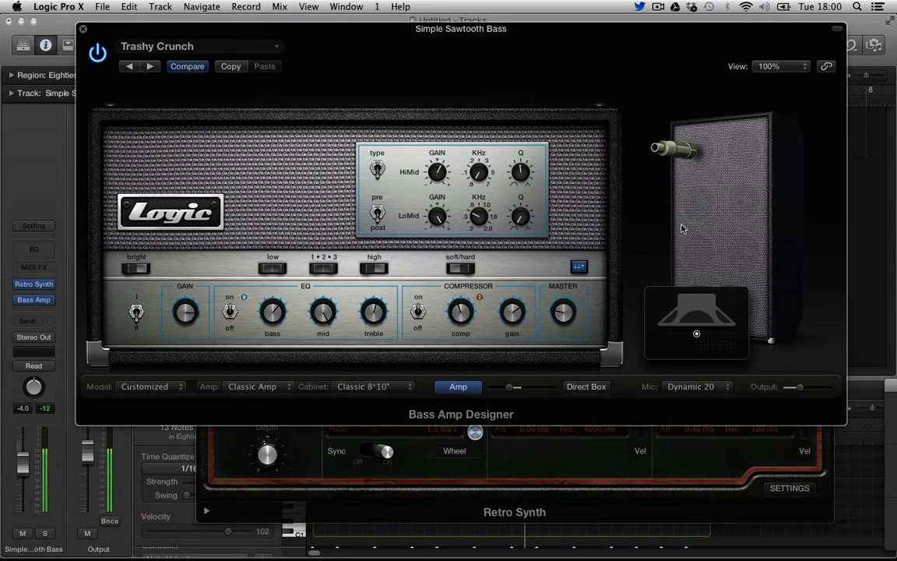
left_click(699, 386)
left_click(701, 404)
Step: Try amp/DI blend positions while switching between the amp head and Direct Box controls
left_click_drag(511, 387, 544, 390)
left_click(576, 387)
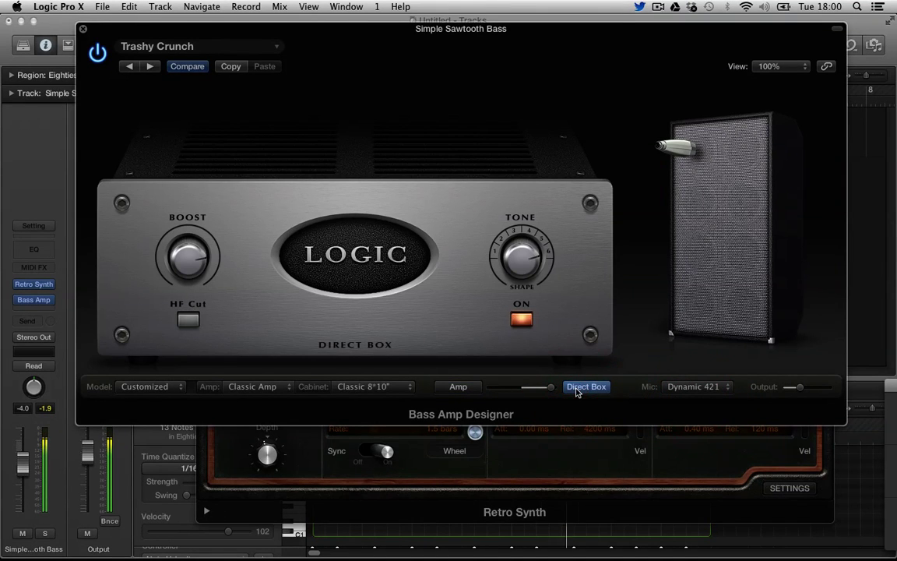
left_click(576, 390)
left_click_drag(550, 388, 510, 389)
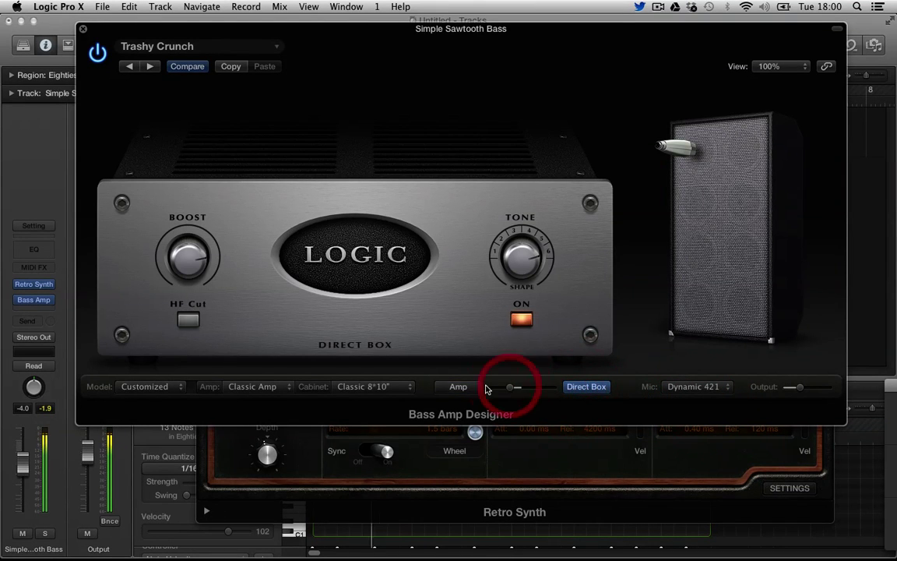
left_click(458, 386)
left_click(574, 387)
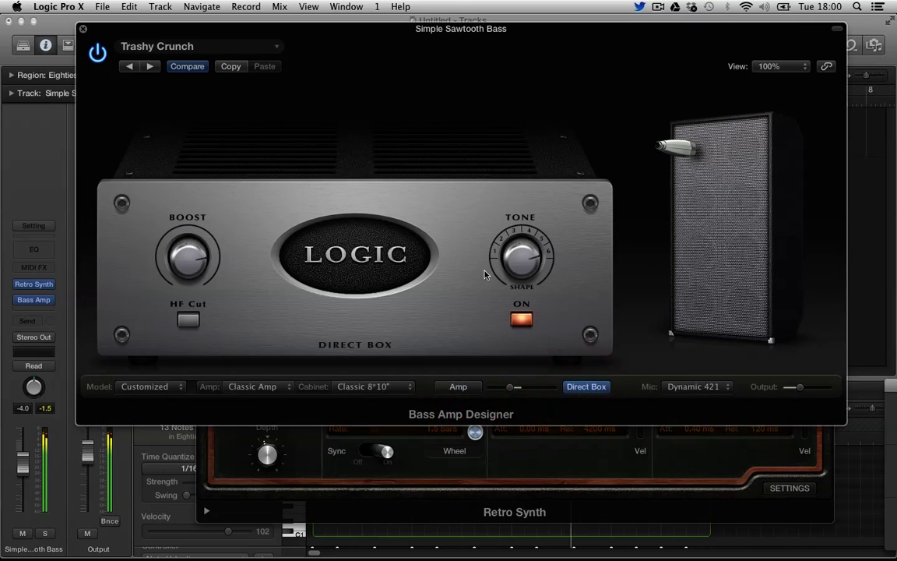
left_click(507, 336)
Step: Turn on HF Cut, raise the Direct Box boost, and turn tone up to about 4
left_click(188, 320)
left_click_drag(187, 279, 189, 269)
left_click(522, 319)
left_click_drag(510, 387, 549, 387)
left_click(521, 318)
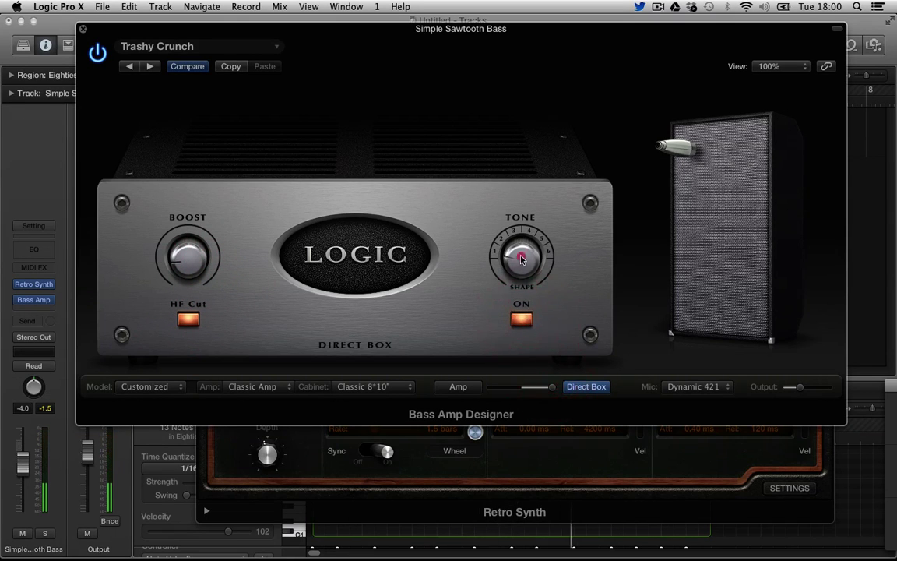
left_click_drag(522, 259, 511, 208)
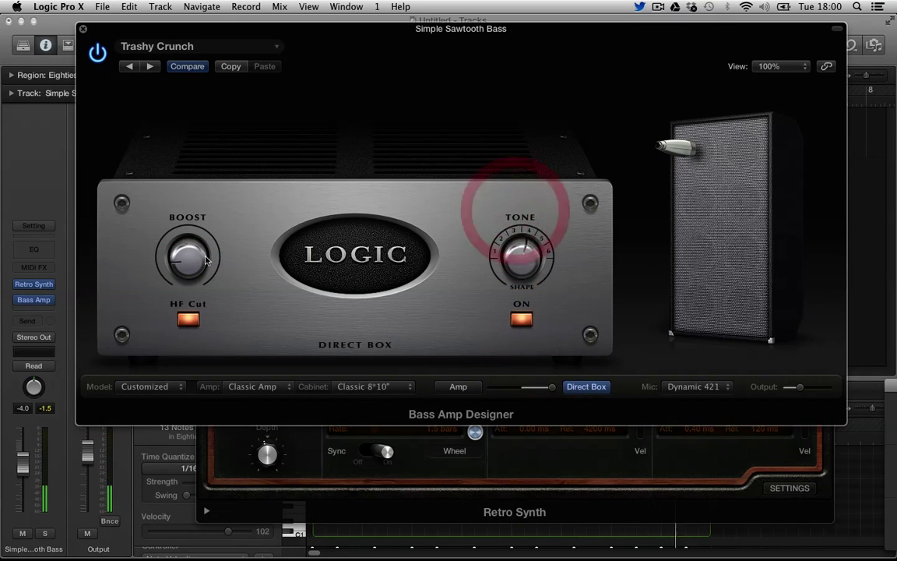
Step: Set the amp/DI blend just short of full DI and close the amp window
left_click(176, 177)
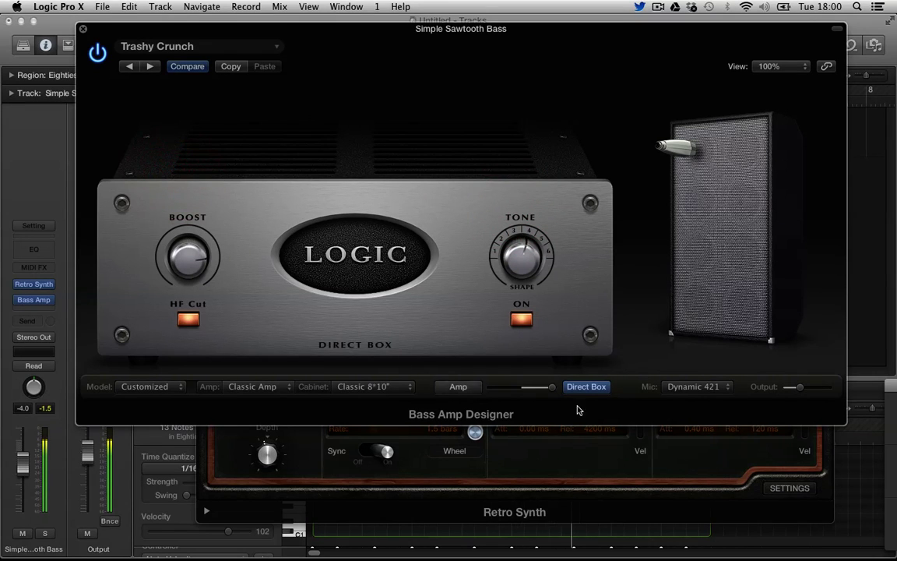
left_click_drag(533, 388, 543, 392)
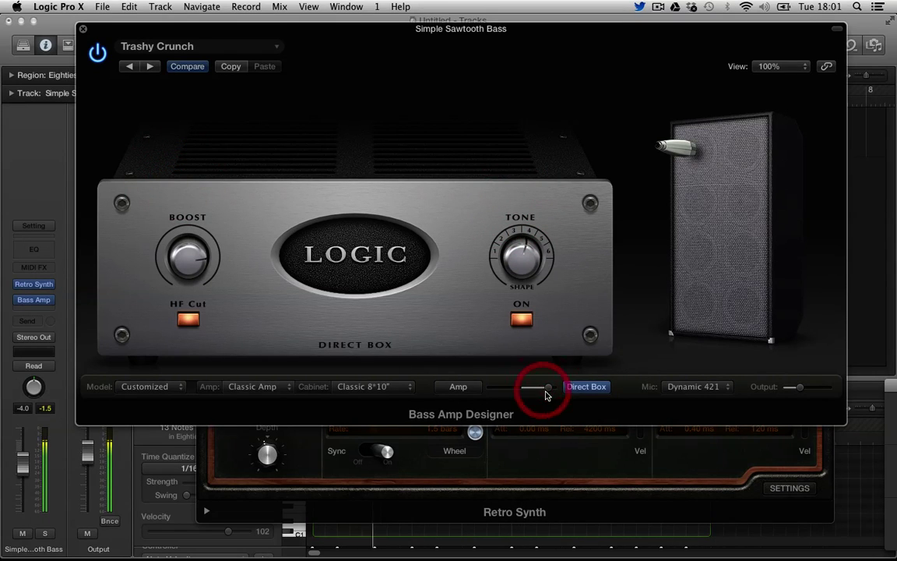
left_click(457, 387)
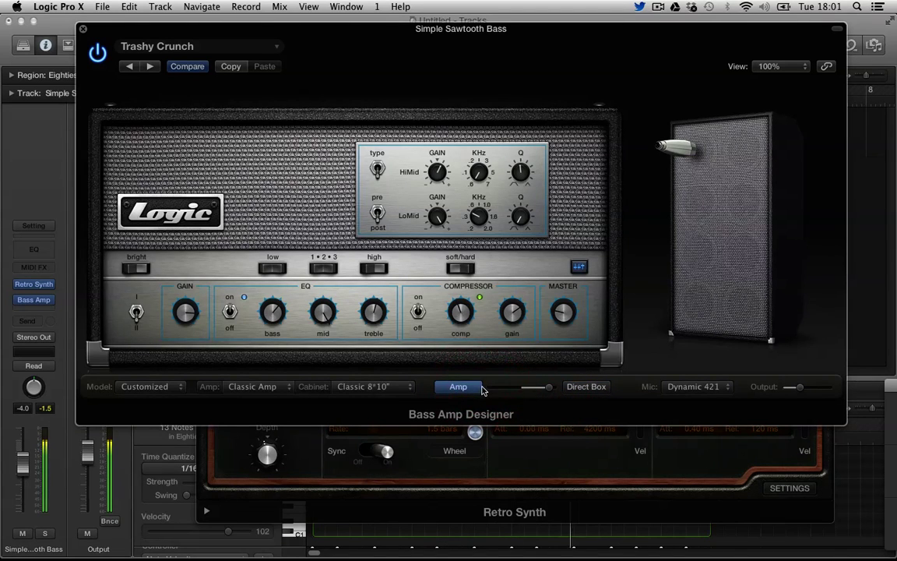
left_click_drag(539, 388, 545, 388)
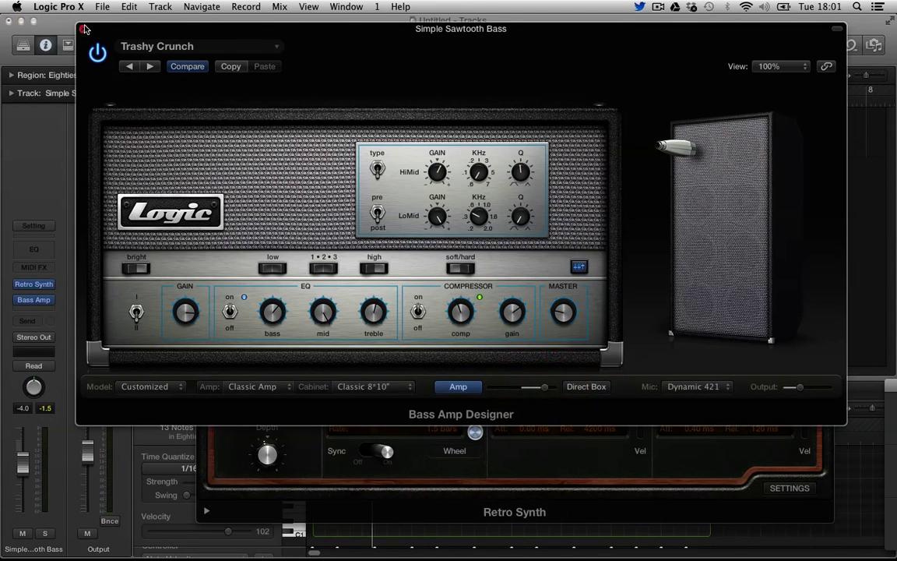
left_click(82, 30)
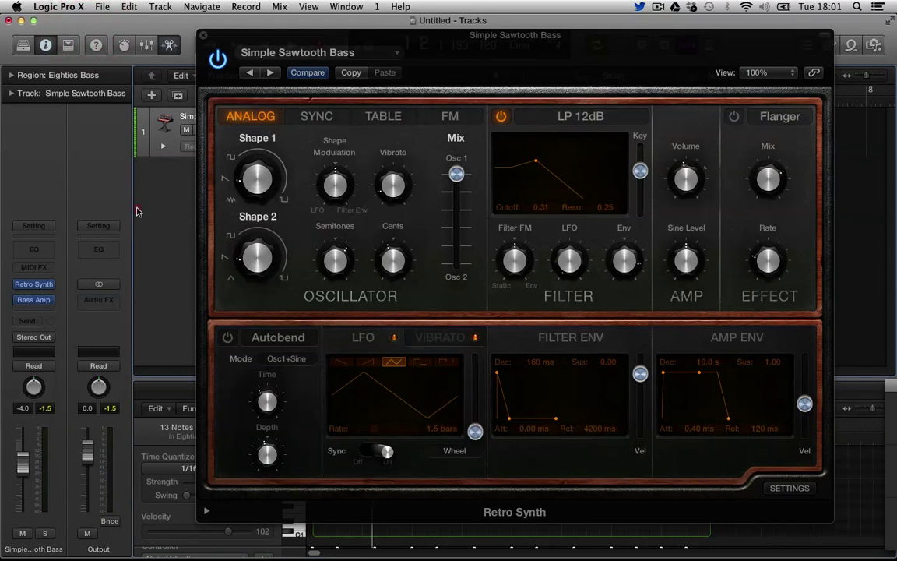
Step: Close the Retro Synth window, leaving the Eighties Bass region visible in the Tracks area
left_click(201, 36)
left_click(202, 37)
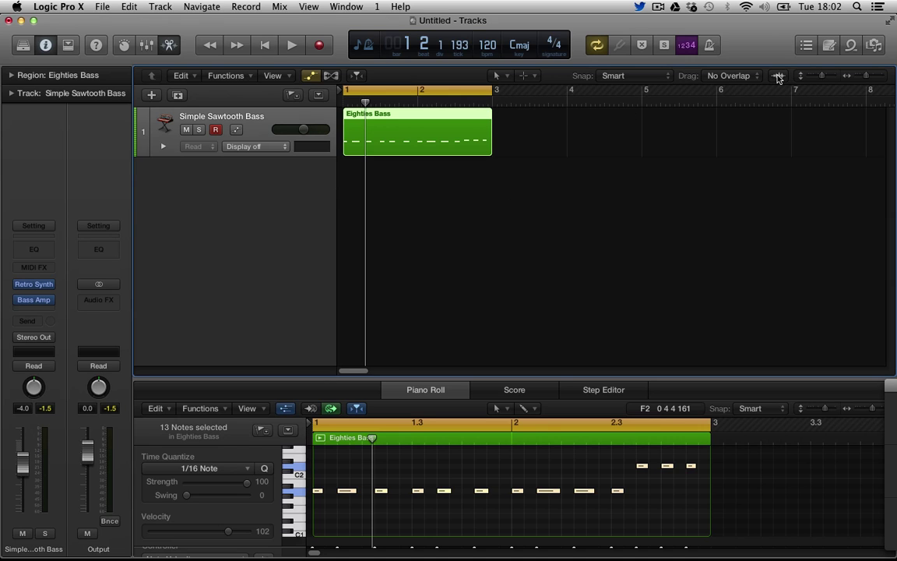
Step: Display the Simple Sawtooth Bass track's Volume automation lane at -4.0 dB
left_click(310, 76)
left_click(330, 76)
left_click(332, 75)
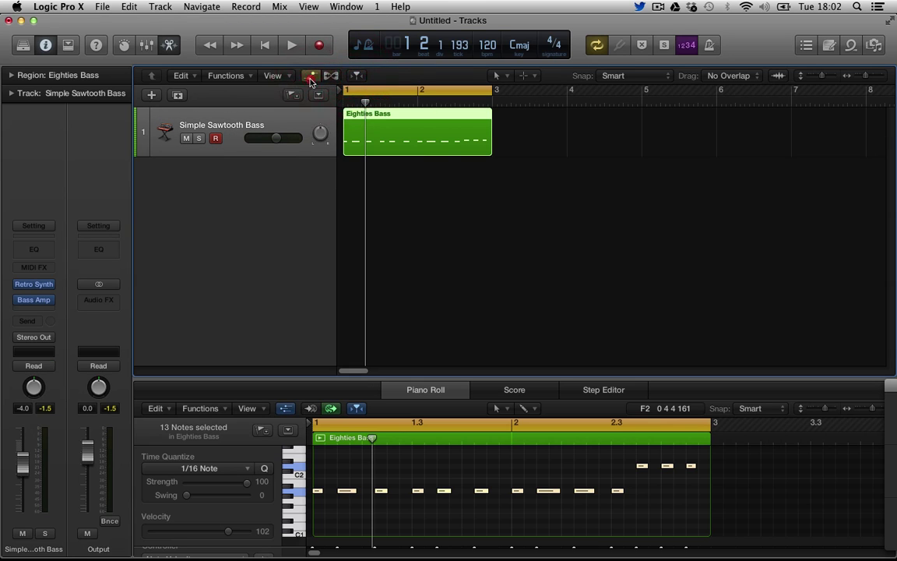
left_click(310, 75)
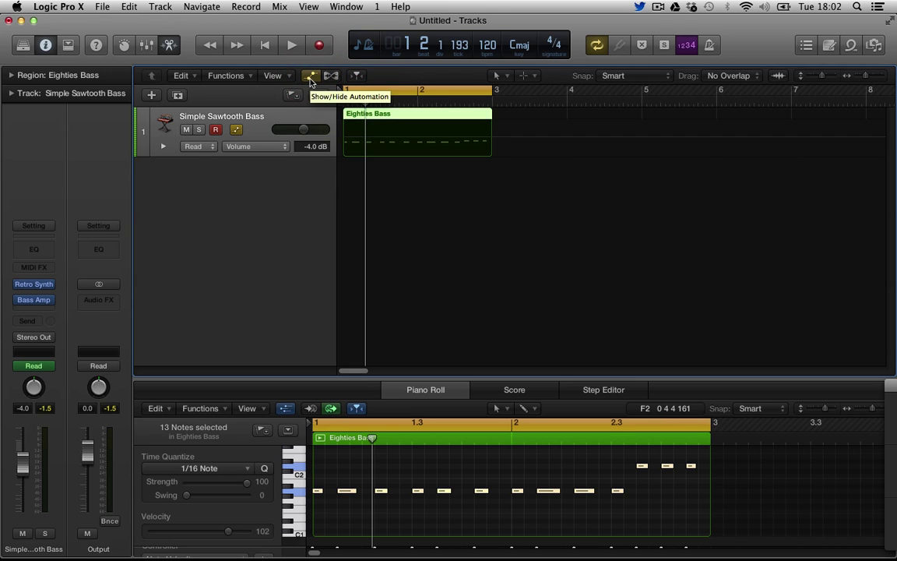